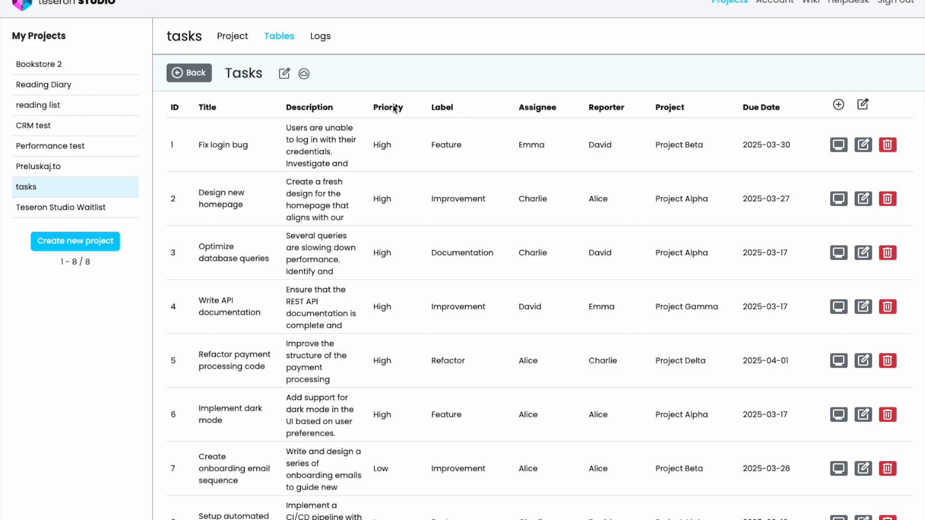
Look through the rows and columns of the Tasks table down to its paging controls.
scroll(485, 304, "down", 4)
scroll(485, 304, "up", 4)
scroll(471, 293, "down", 5)
scroll(460, 293, "up", 5)
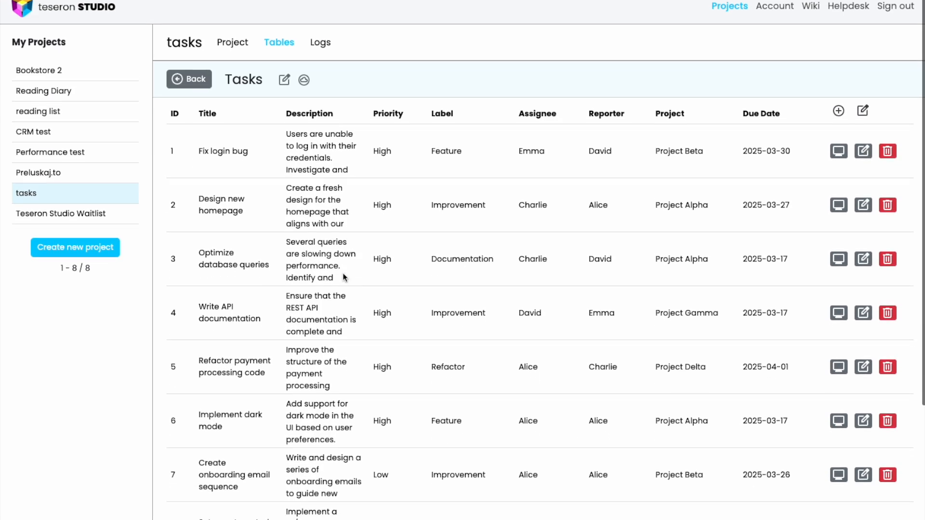
scroll(402, 210, "down", 4)
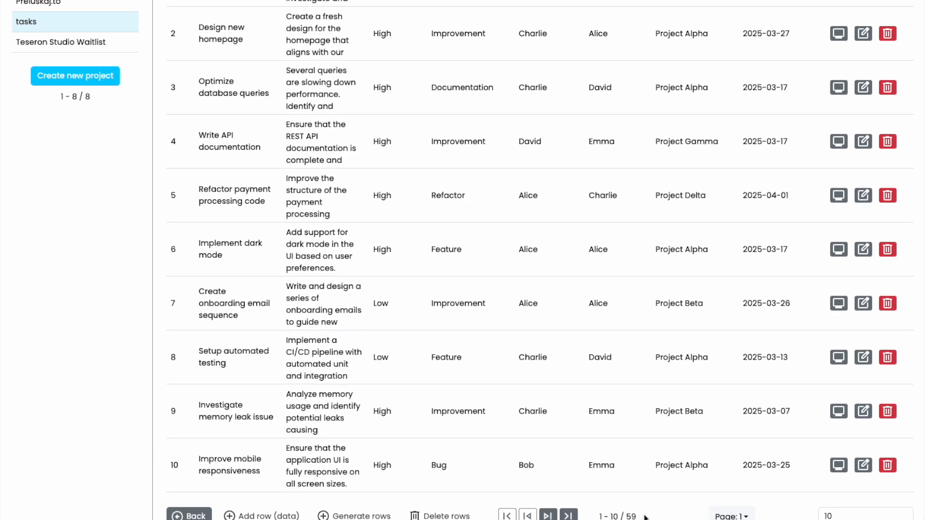
scroll(444, 313, "up", 4)
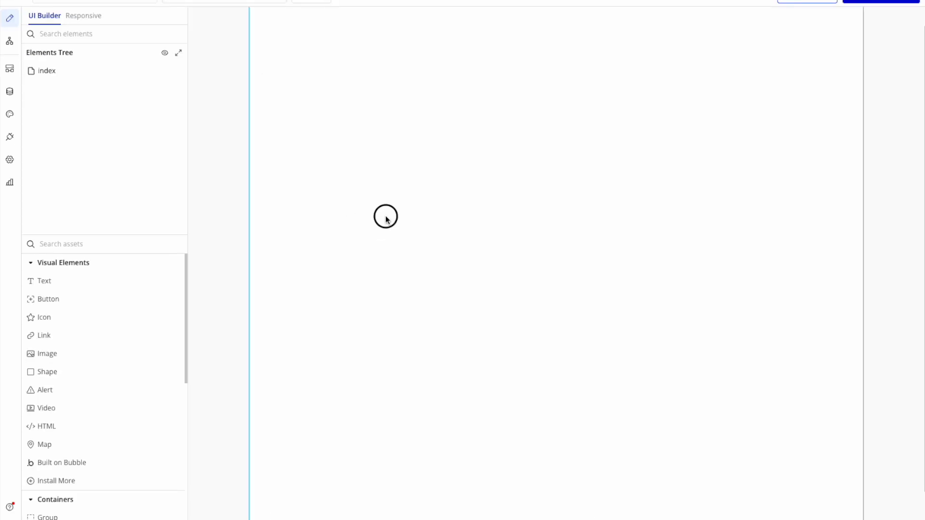
Switch to Bubble and check the Tasks API in the API Connector plugin, returning to the page design.
left_click(386, 218)
left_click(10, 137)
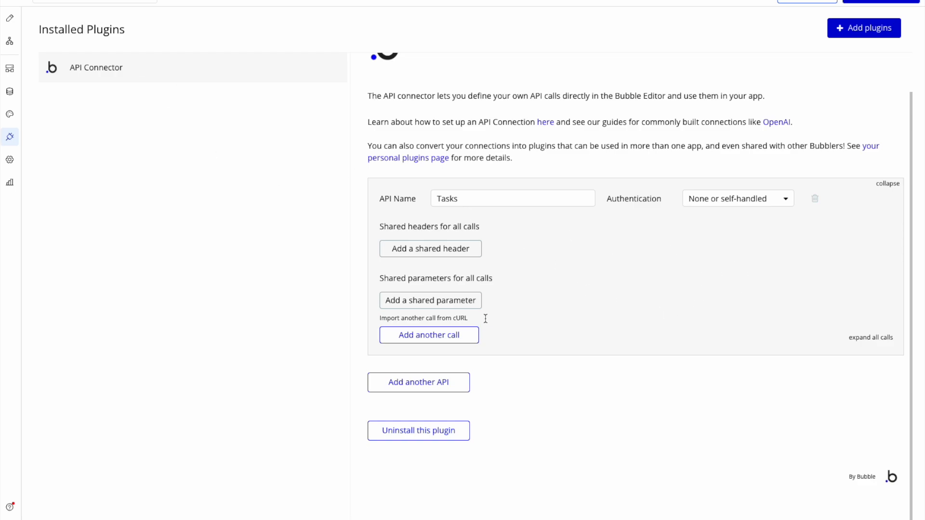
left_click(10, 18)
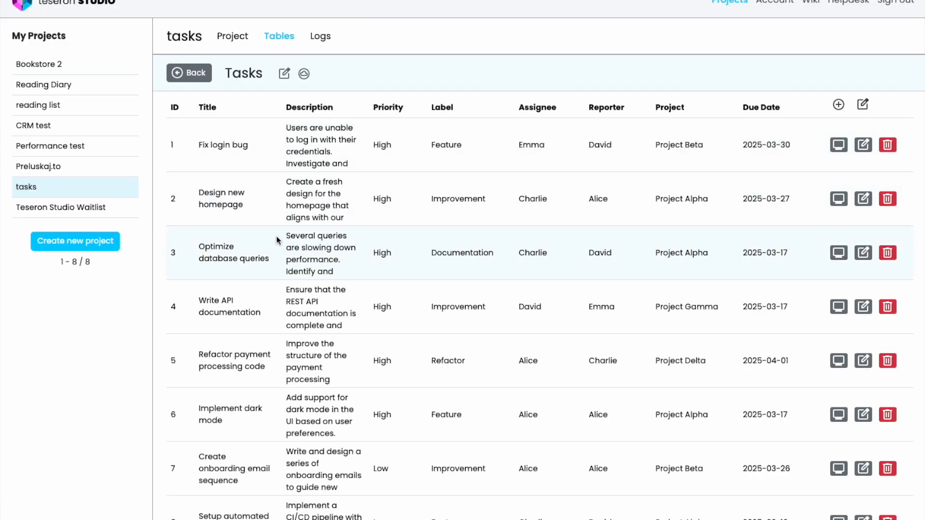
In Teseron Studio, limit the Tasks table's List API request to the Title, Assignee and Reporter columns and copy its URL.
left_click(306, 74)
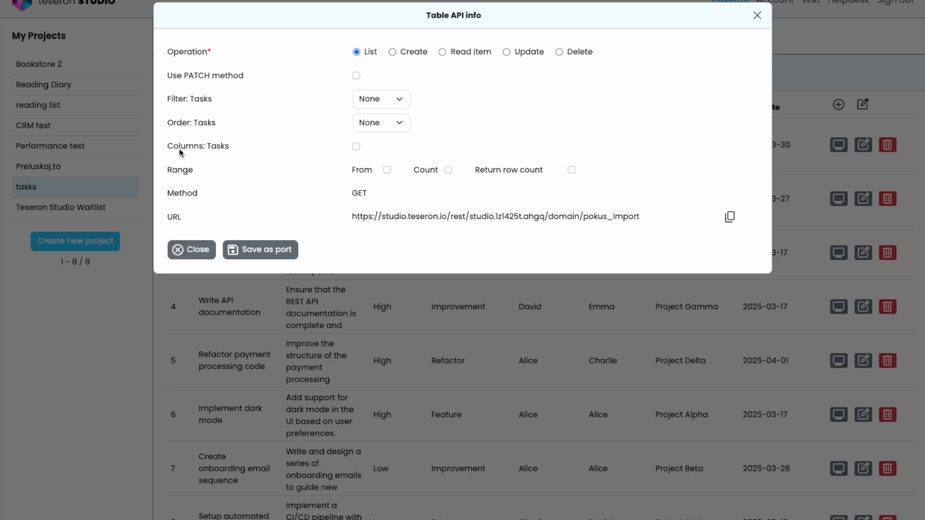
left_click(356, 147)
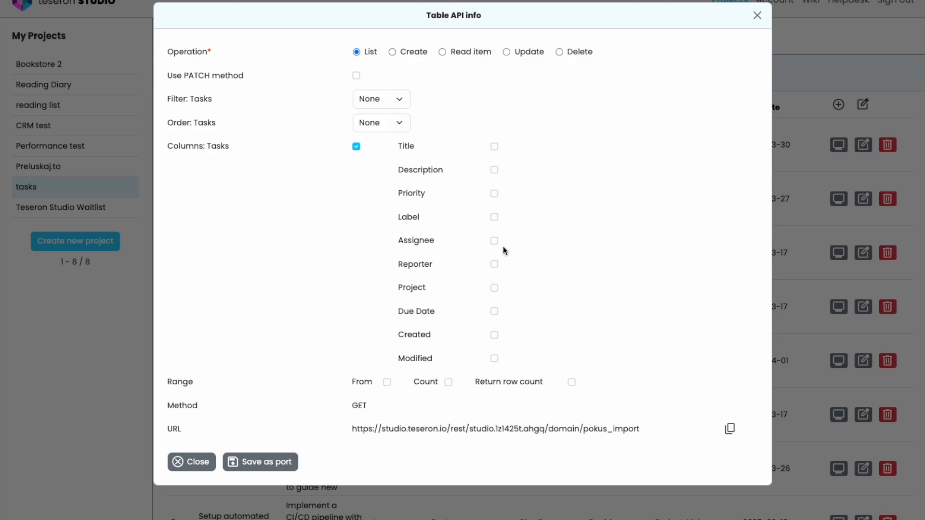
left_click(495, 148)
left_click(494, 241)
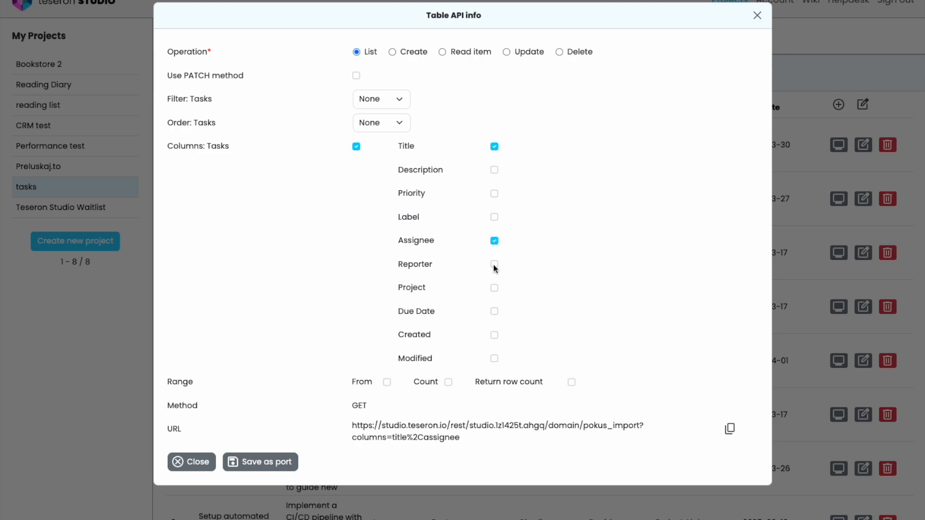
left_click(495, 265)
left_click(730, 429)
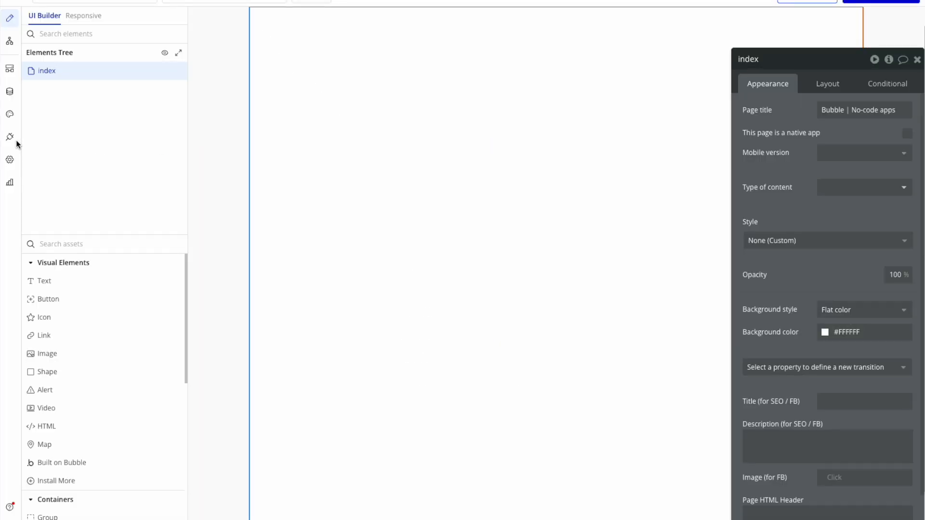
In Bubble's API Connector, add a GET call named "get tasks" to the Tasks API using the copied URL.
left_click(11, 138)
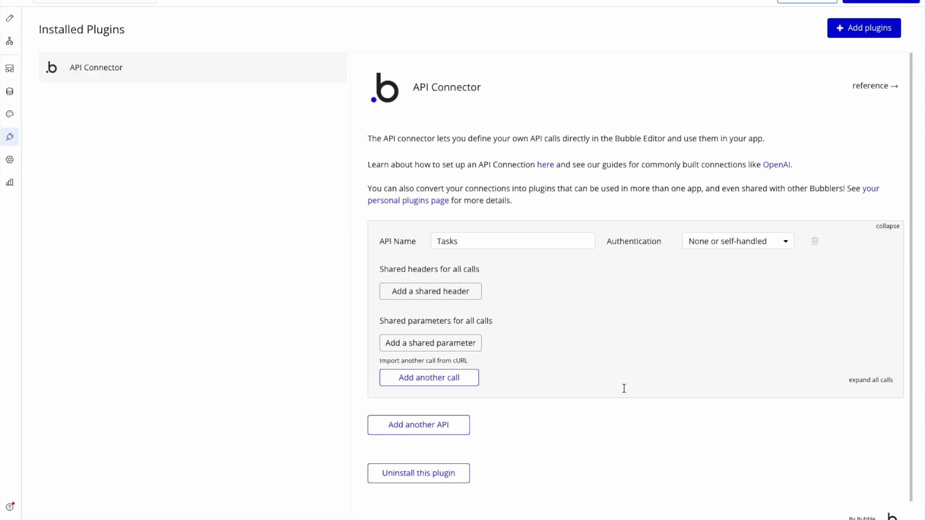
left_click(424, 378)
left_click_drag(498, 391, 378, 384)
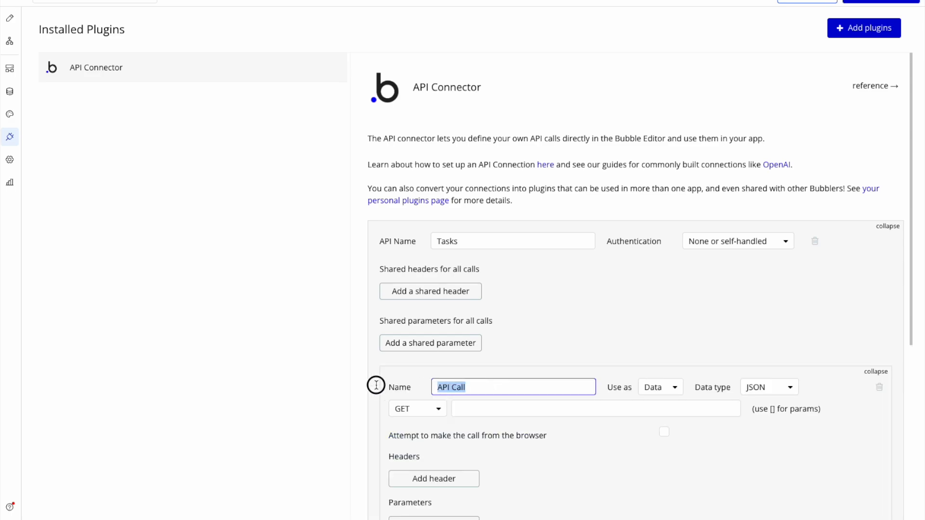
type("get tasks")
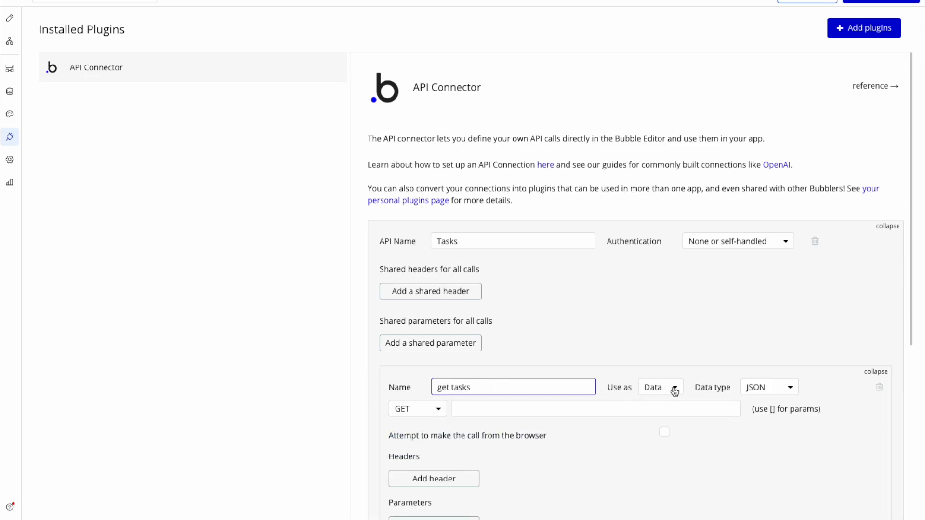
left_click(533, 409)
key("ctrl+v")
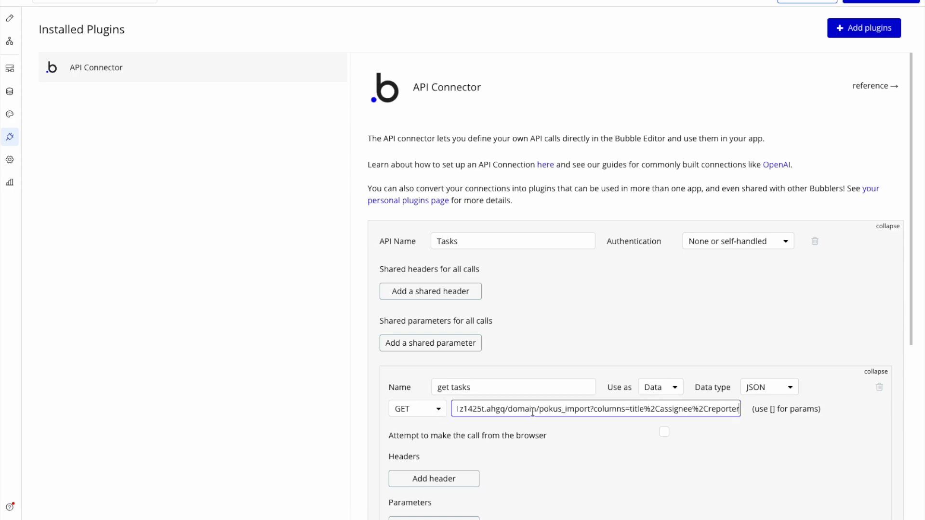
Initialize the get tasks call and save its returned values as text fields.
scroll(532, 412, "down", 3)
left_click(555, 345)
left_click(440, 453)
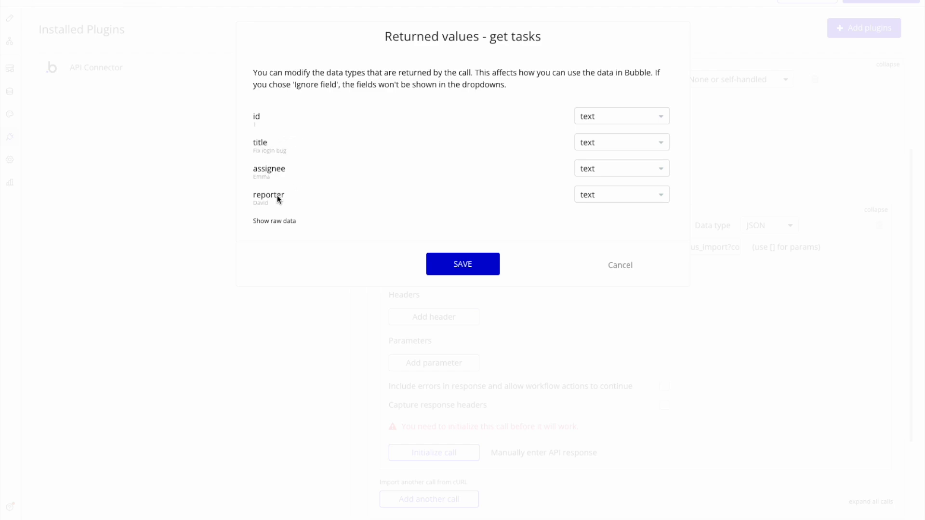
left_click(475, 266)
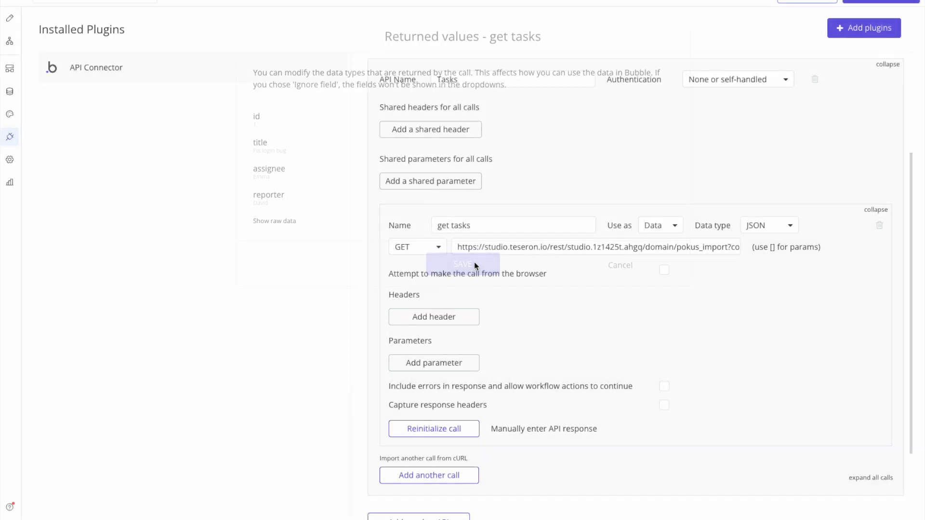
Place a repeating group at the top of the index page.
left_click(13, 22)
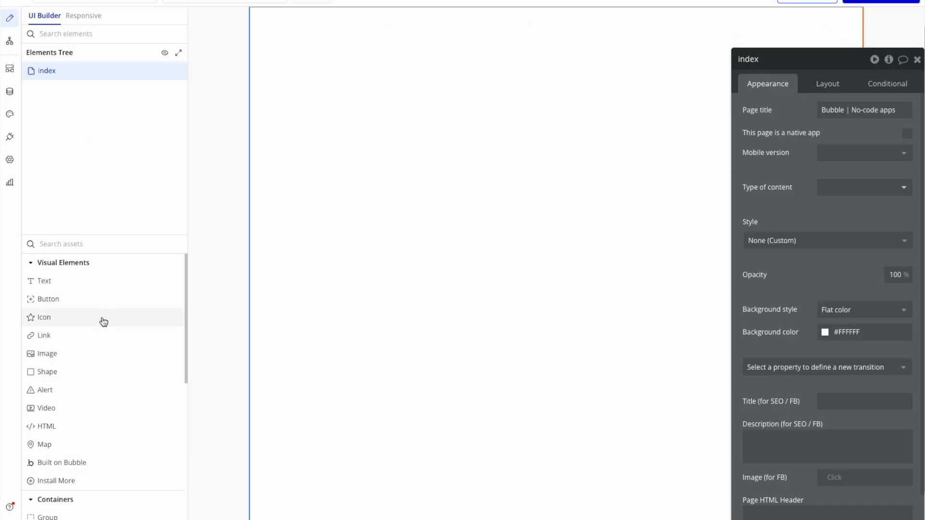
scroll(97, 487, "down", 2)
left_click(91, 466)
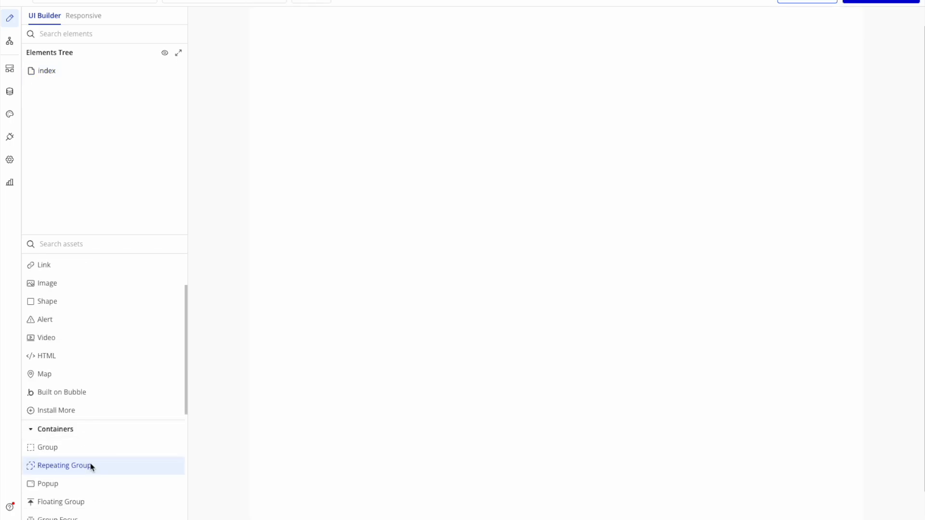
left_click(470, 61)
Disable fitting the repeating group's width to its content and center the group horizontally on the page.
left_click(827, 84)
left_click(767, 84)
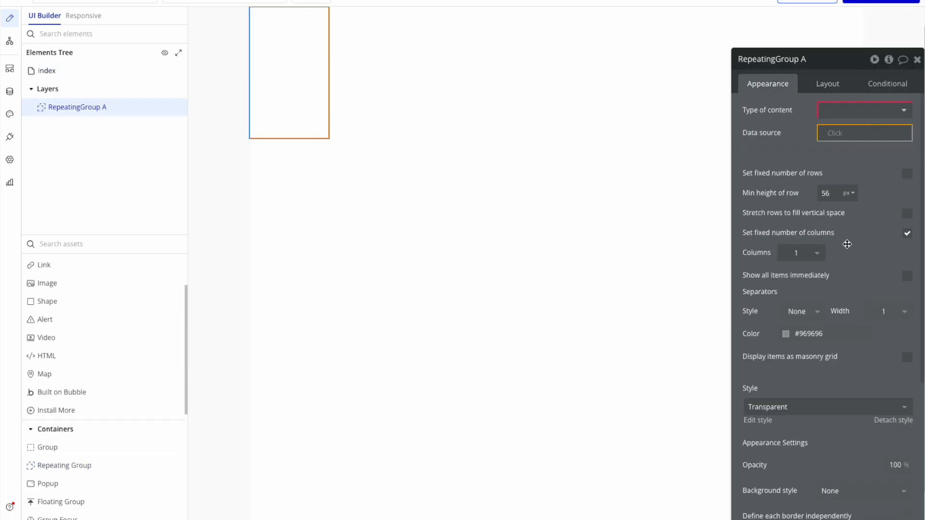
left_click(827, 84)
left_click(907, 323)
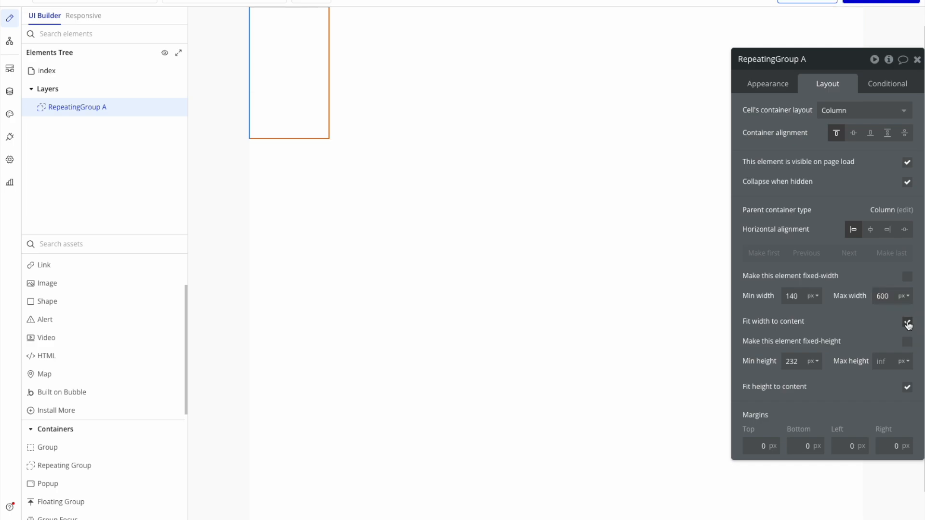
left_click(907, 323)
left_click(870, 229)
left_click(584, 159)
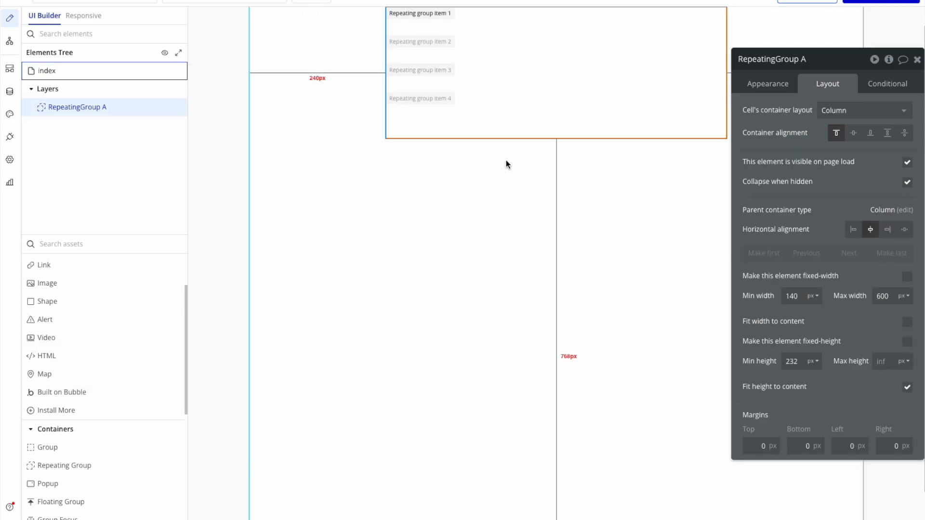
Set the repeating group's type of content to get task.
left_click(766, 84)
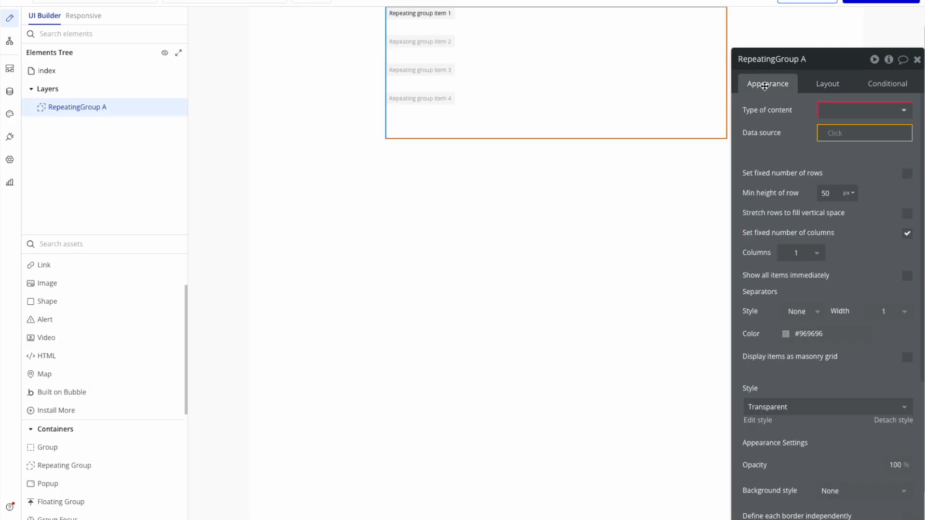
left_click(846, 119)
scroll(863, 202, "down", 2)
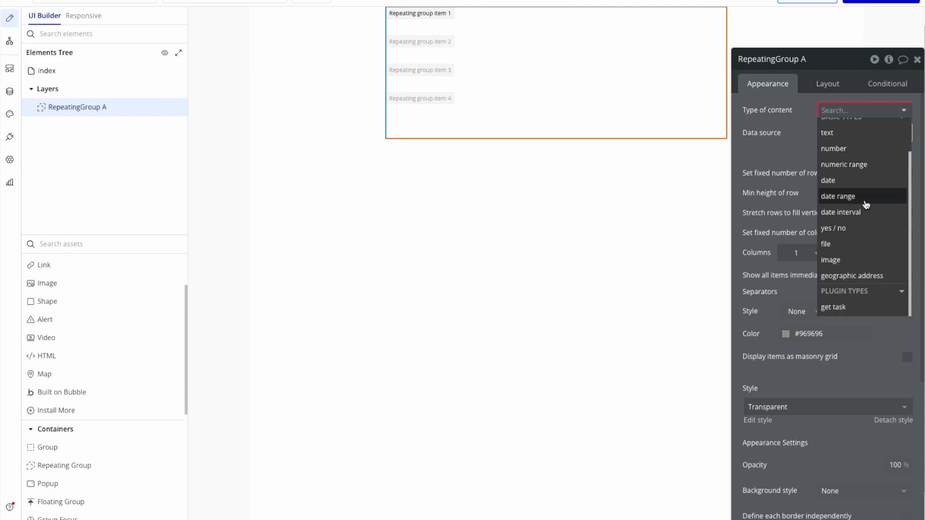
left_click(852, 309)
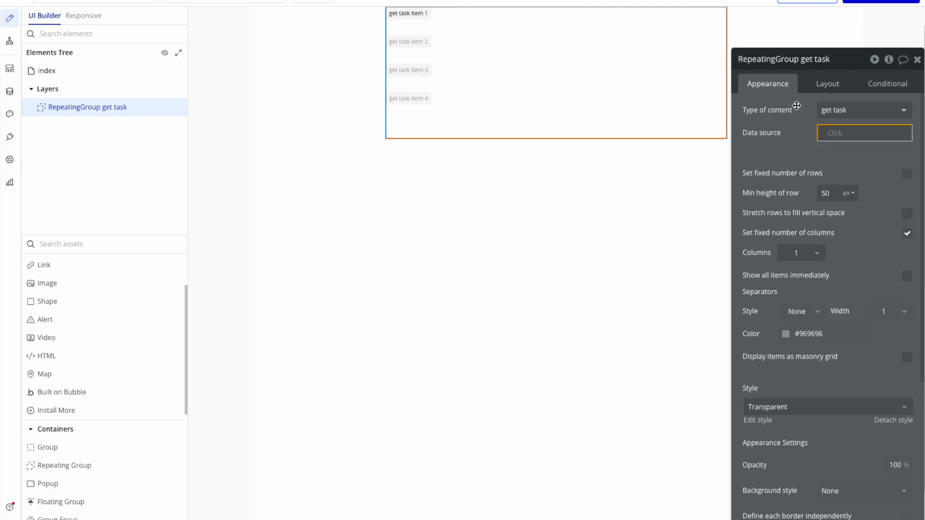
Set the repeating group's data source to external API data from the provider Tasks - get tasks.
left_click(838, 135)
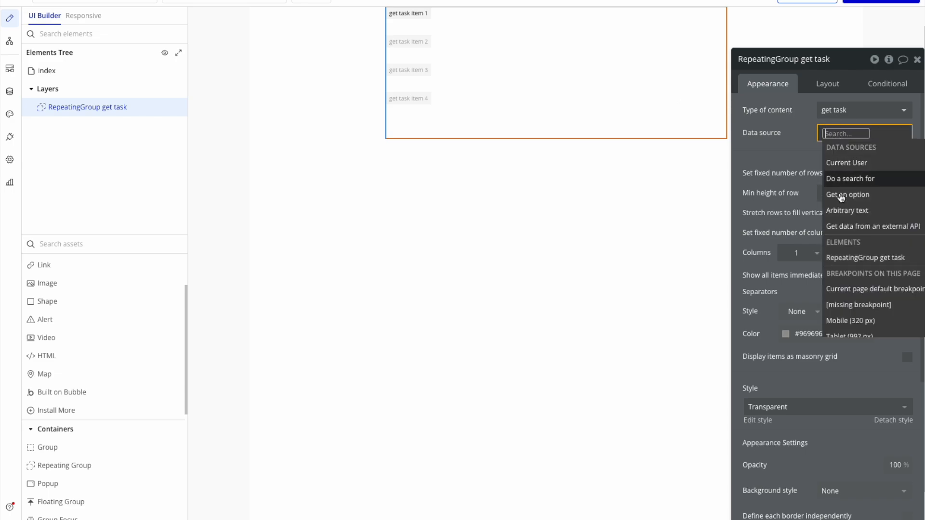
left_click(902, 228)
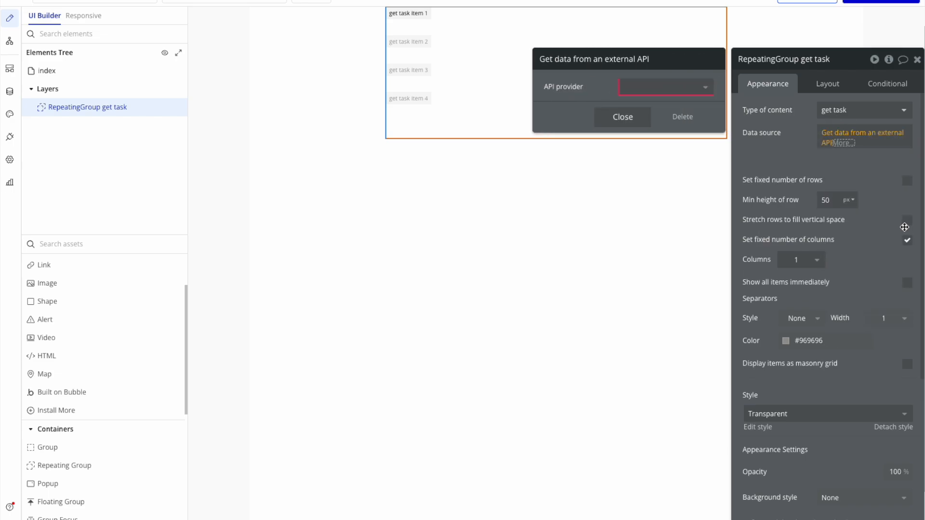
left_click(683, 86)
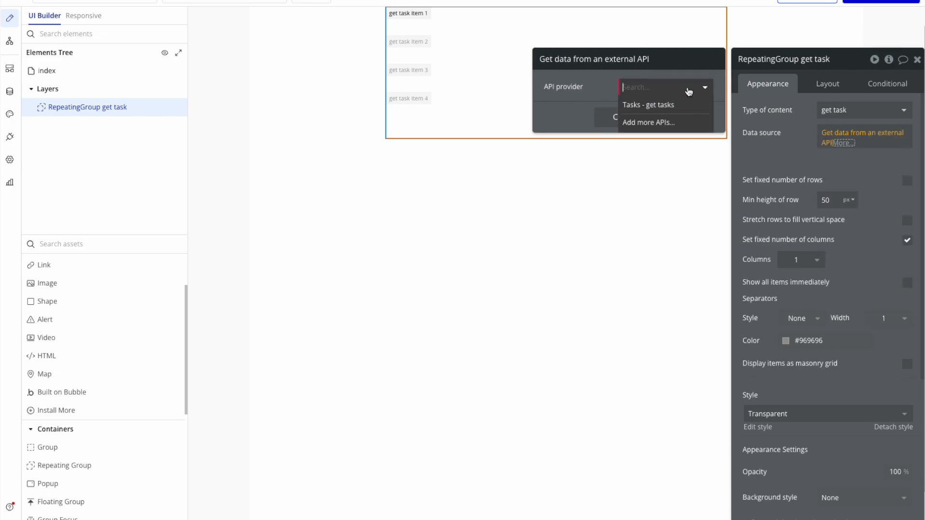
left_click(669, 106)
left_click(624, 116)
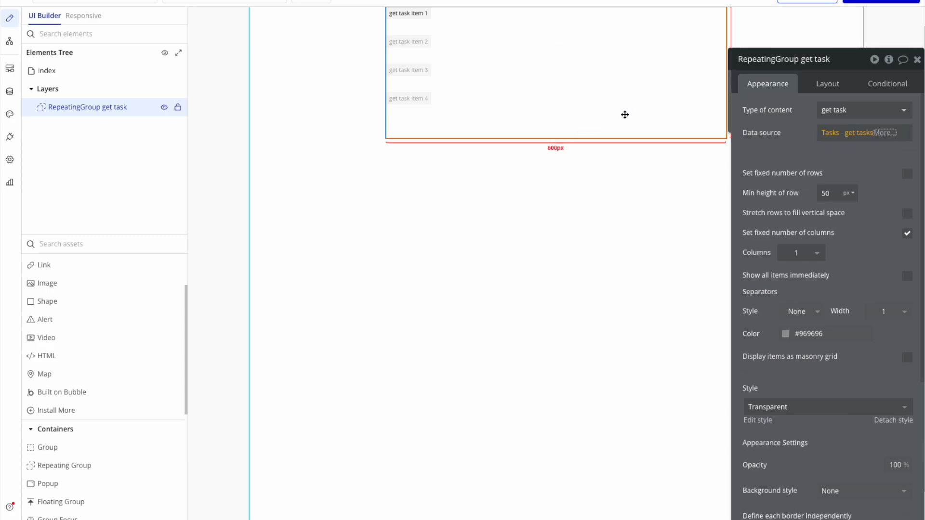
left_click(797, 169)
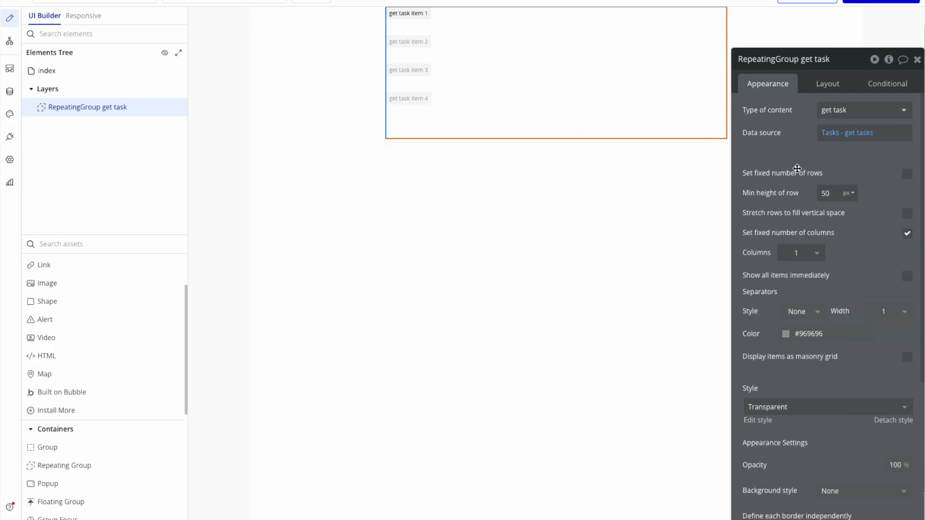
Add a text element inside the repeating group's first cell and make it display Current cell's get task's title.
scroll(101, 359, "down", 1)
scroll(100, 380, "down", 3)
scroll(87, 318, "up", 5)
left_click(79, 281)
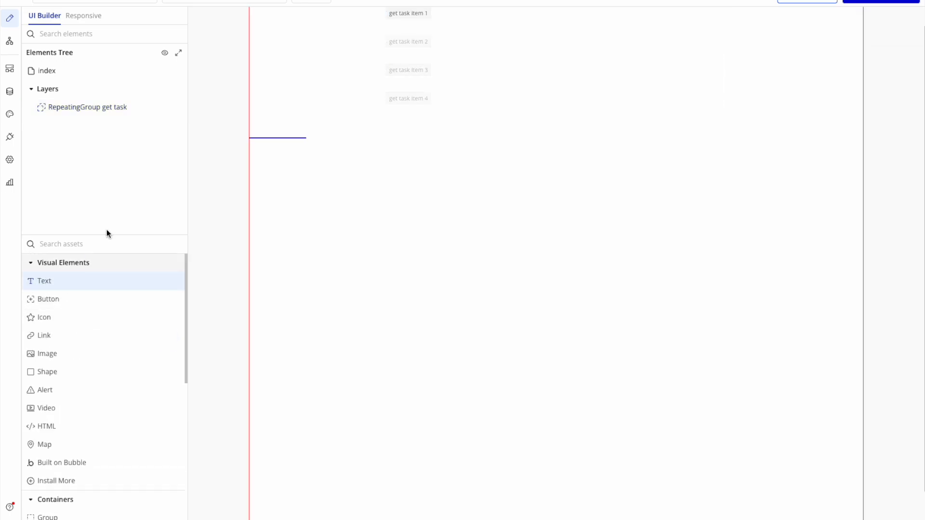
left_click(429, 24)
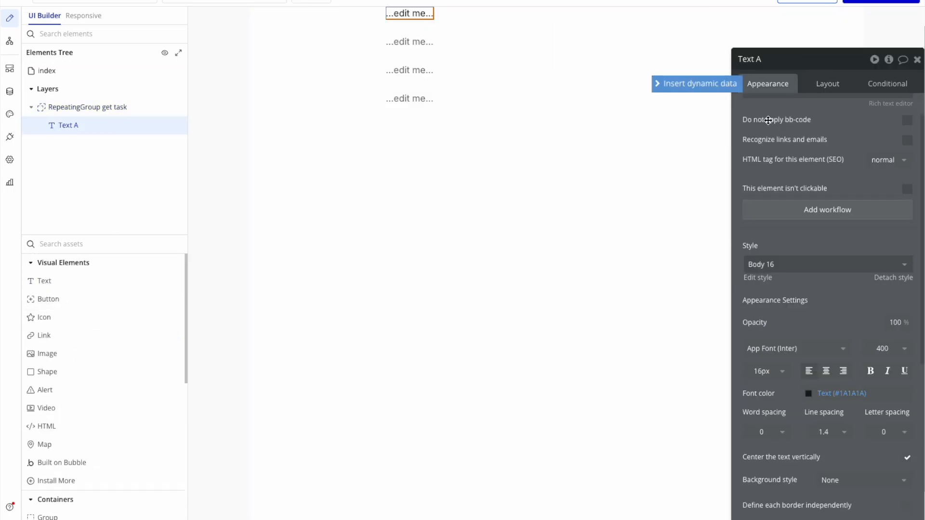
left_click(705, 89)
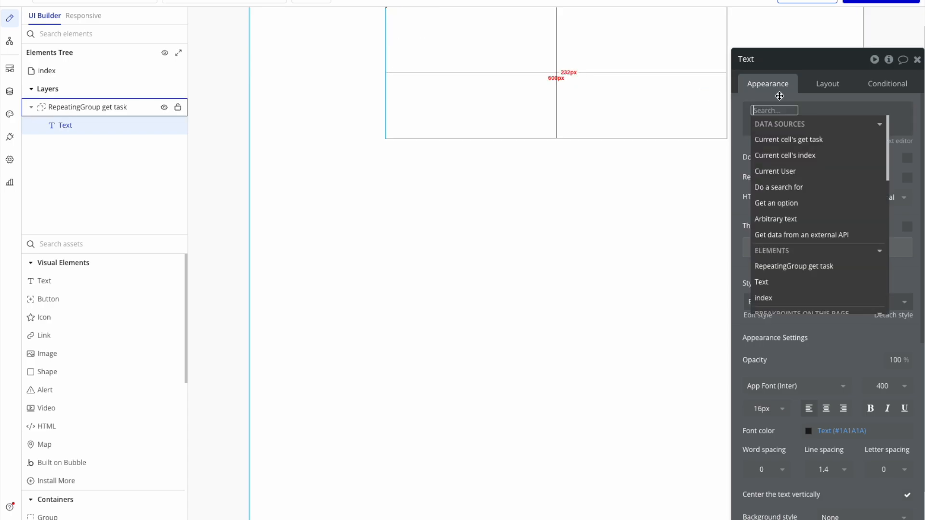
left_click(816, 140)
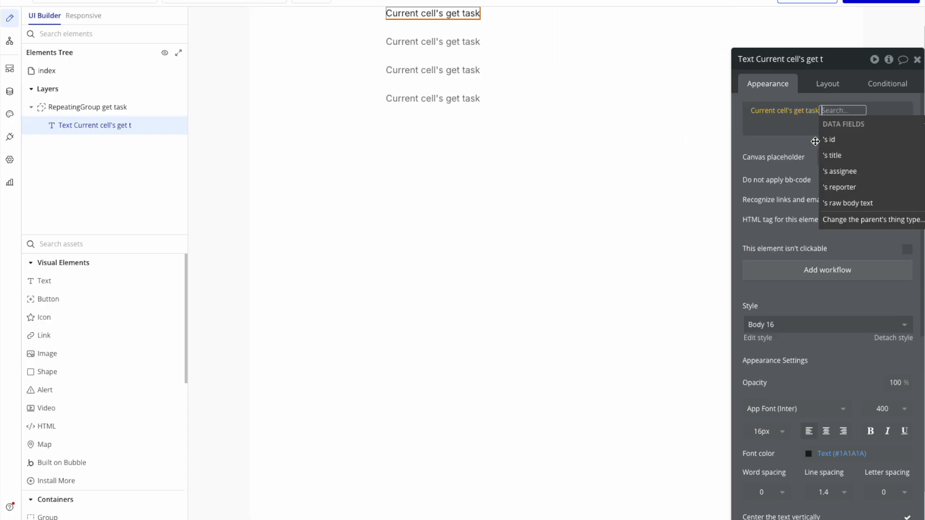
left_click(877, 161)
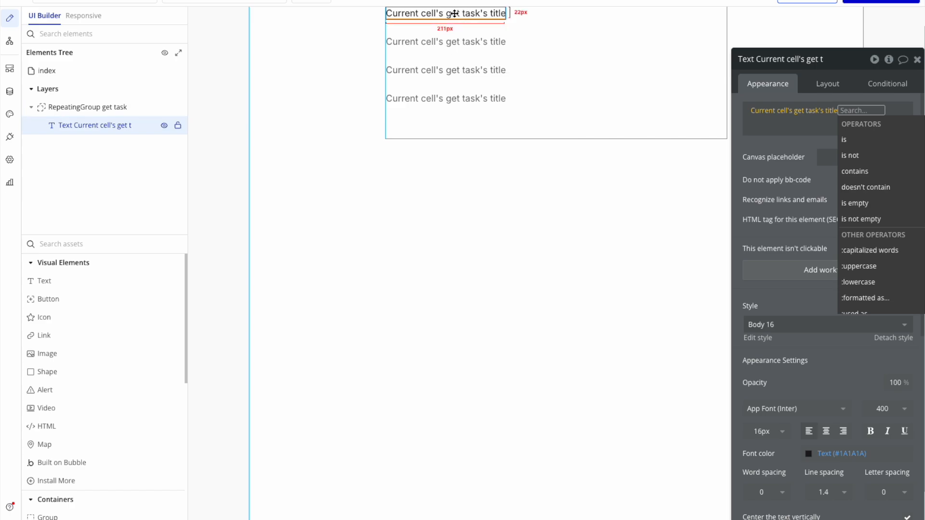
Duplicate the title text inside the repeating group's cell and make the copy display Current cell's get task's assignee.
key("ctrl+d")
left_click(499, 27)
left_click(836, 109)
left_click(884, 190)
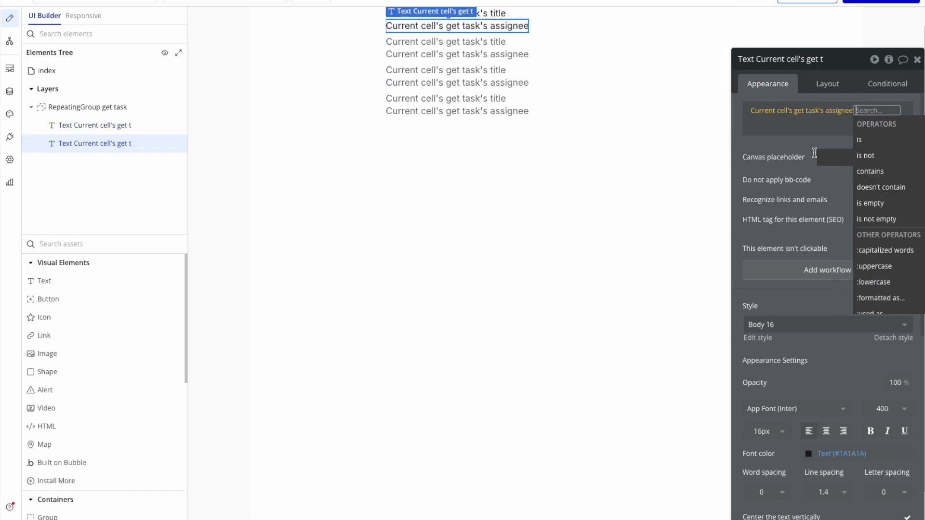
left_click(778, 154)
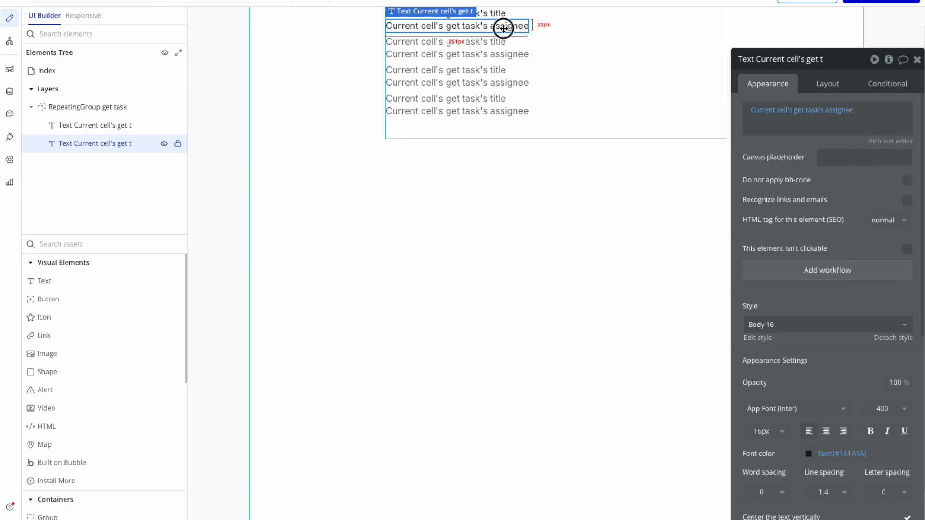
Duplicate the assignee text and make the copy display Current cell's get task's reporter.
key("ctrl+d")
left_click(520, 38)
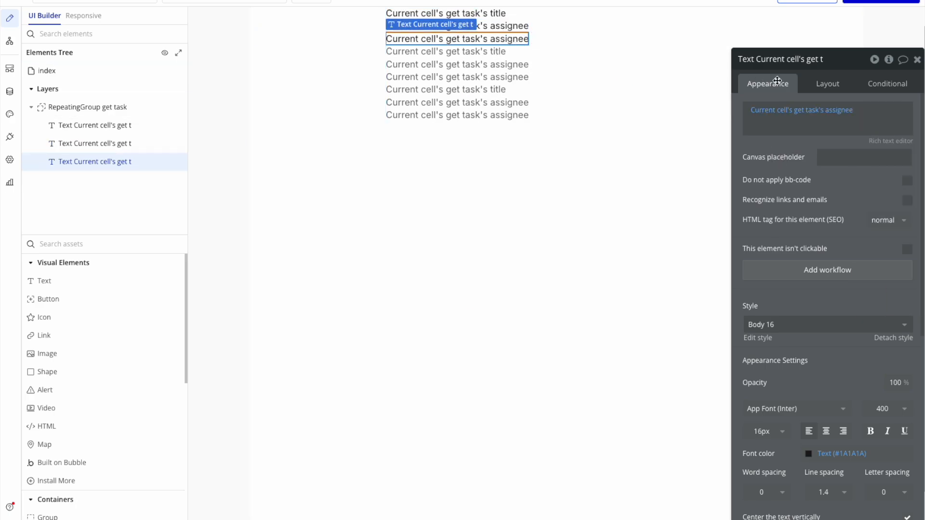
left_click(835, 112)
left_click(841, 203)
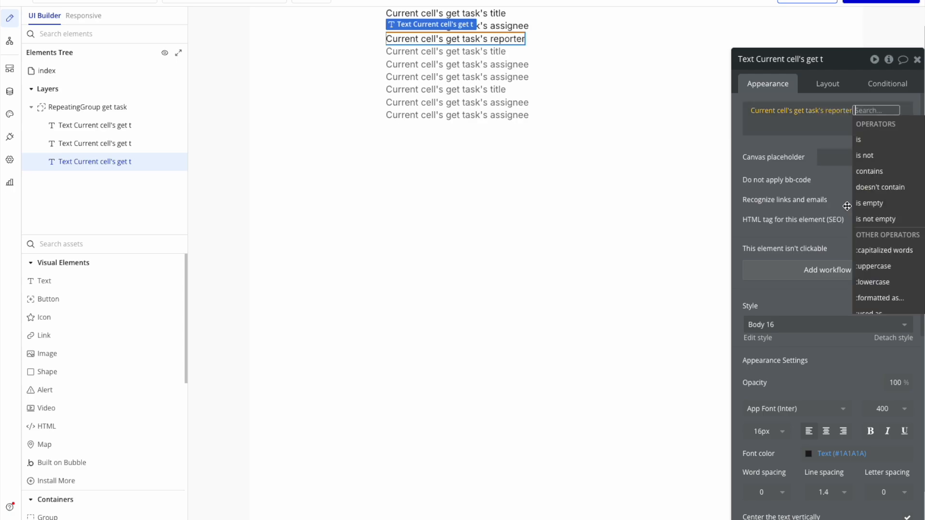
Set the title text's font weight to 900 (Black) and preview the page.
left_click(95, 126)
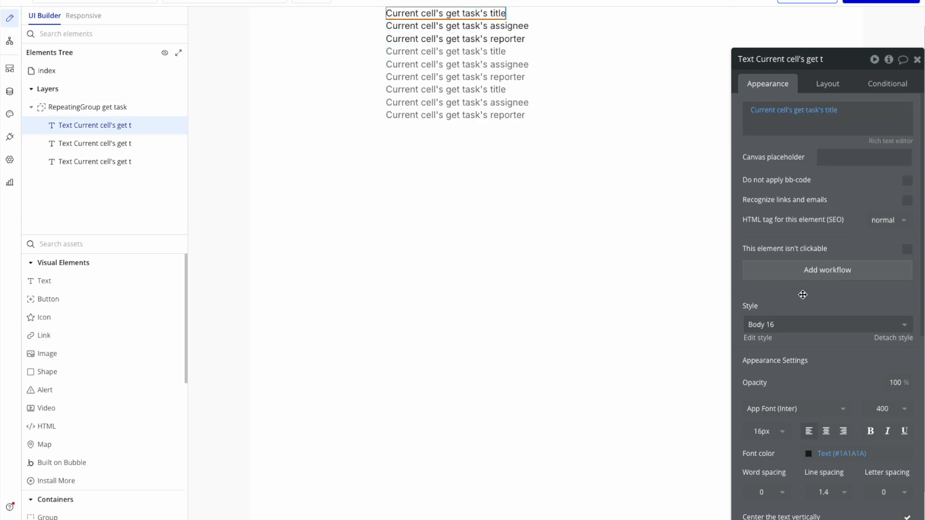
left_click(888, 408)
scroll(877, 482, "down", 2)
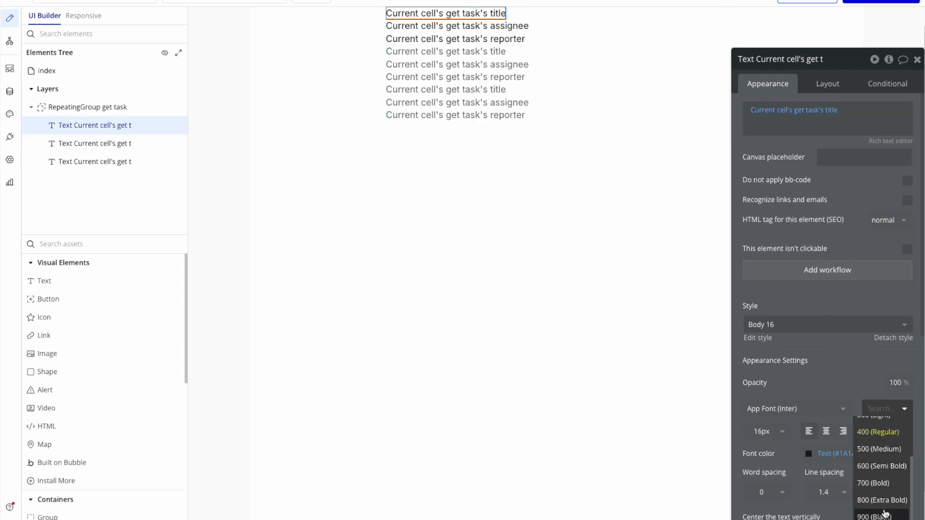
left_click(882, 509)
left_click(595, 201)
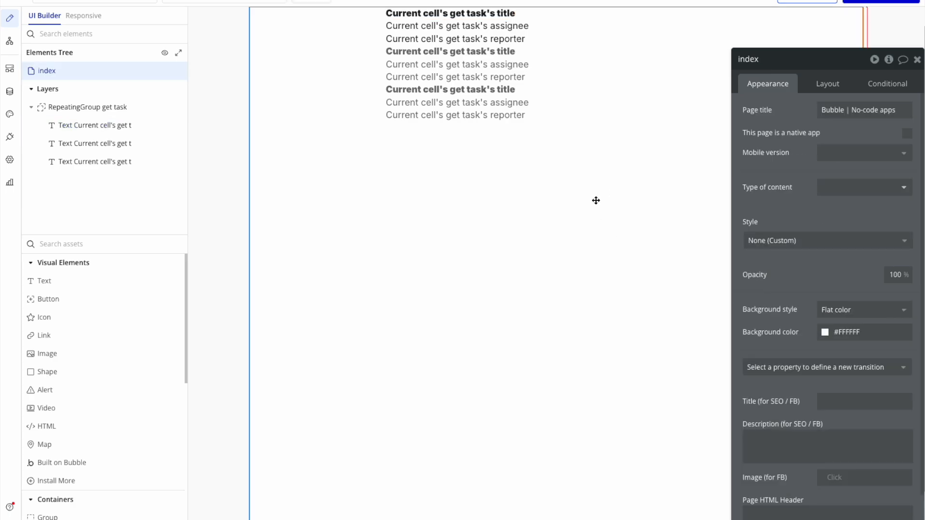
left_click(804, 1)
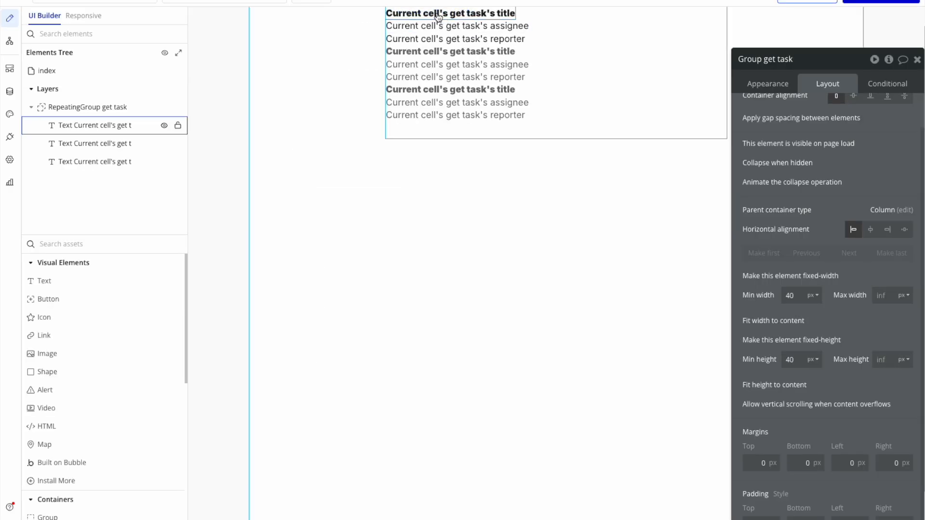
Prefix the assignee text with "Assignee: " and the reporter text with "Reporter: " in front of their dynamic values.
left_click(439, 26)
left_click(781, 111)
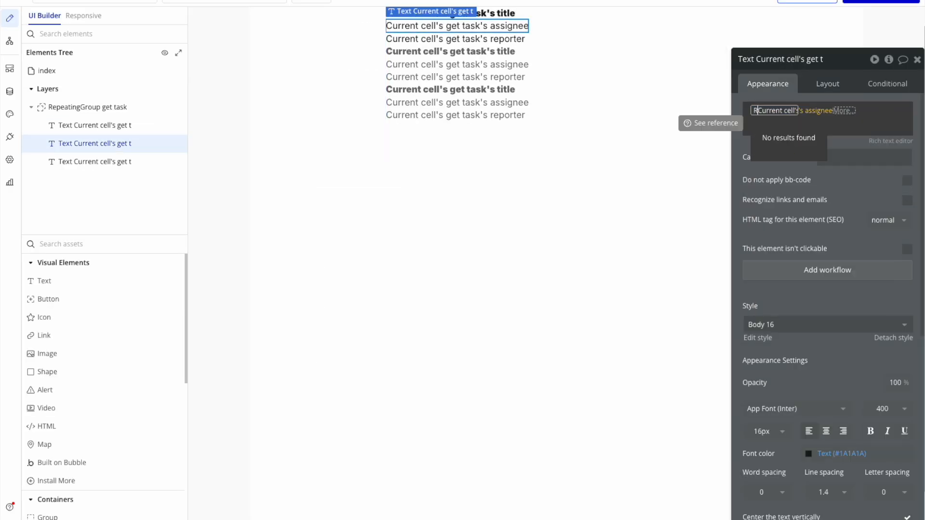
left_click(781, 124)
left_click(785, 114)
type("Assignee:")
left_click(712, 112)
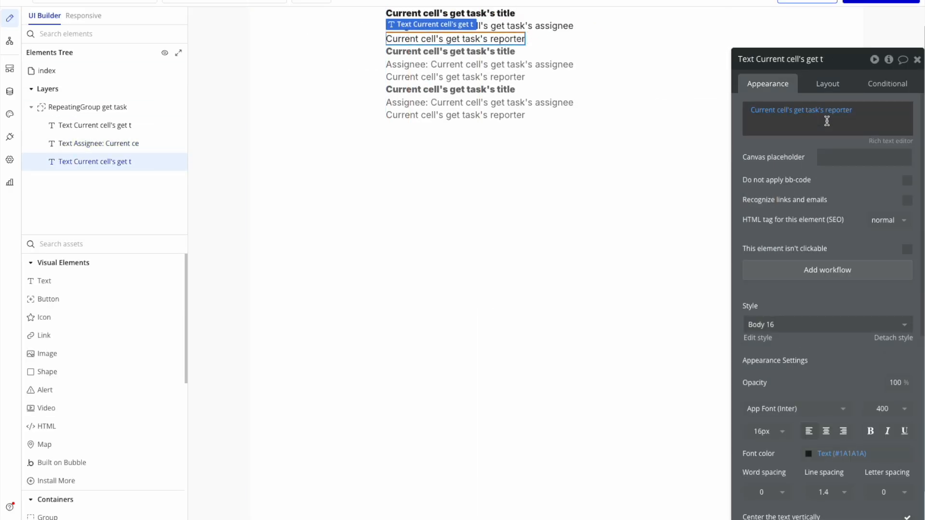
type("Re")
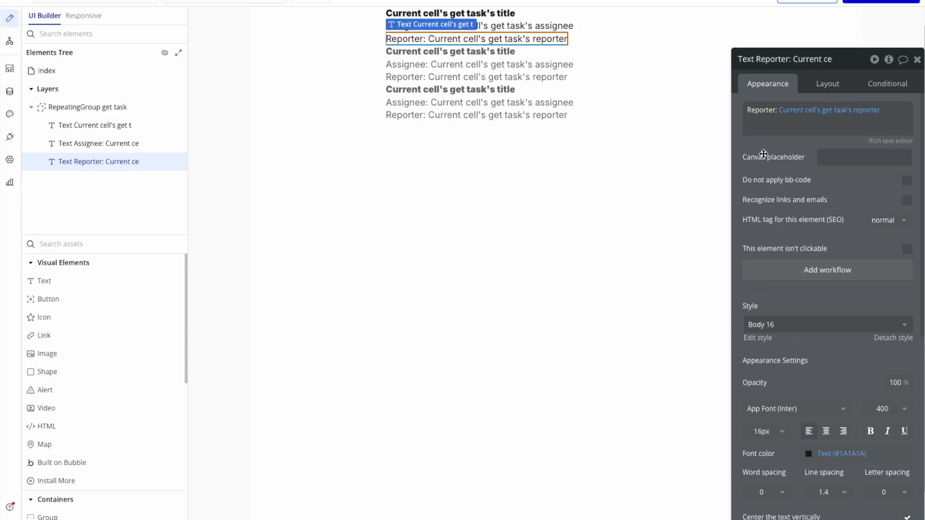
Group the title, assignee and reporter texts in a container and set its padding to 20 px on all sides.
left_click(95, 143, "shift")
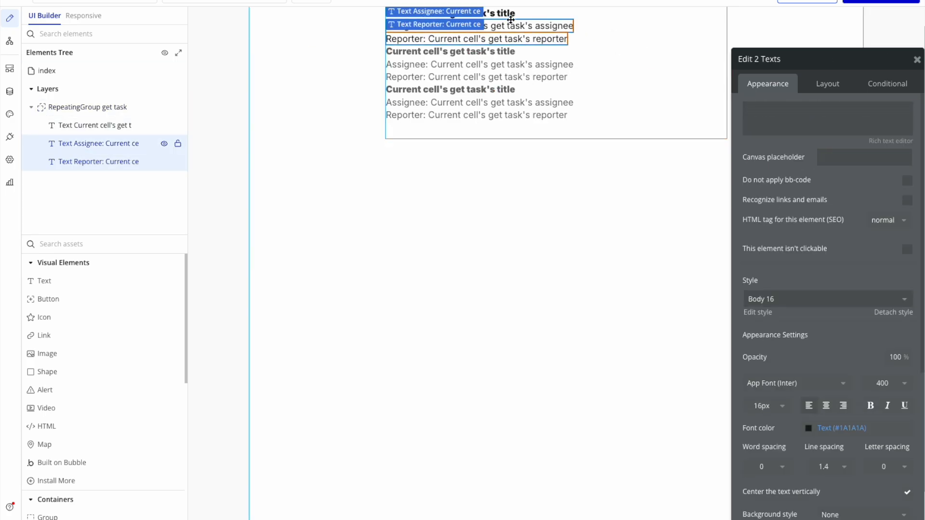
left_click(90, 125, "shift")
key("ctrl+g")
left_click(828, 84)
type("20")
left_click(894, 517)
type("20")
Give the group a flat light grey background with rounded corners and a bottom margin of 10 px.
left_click(770, 84)
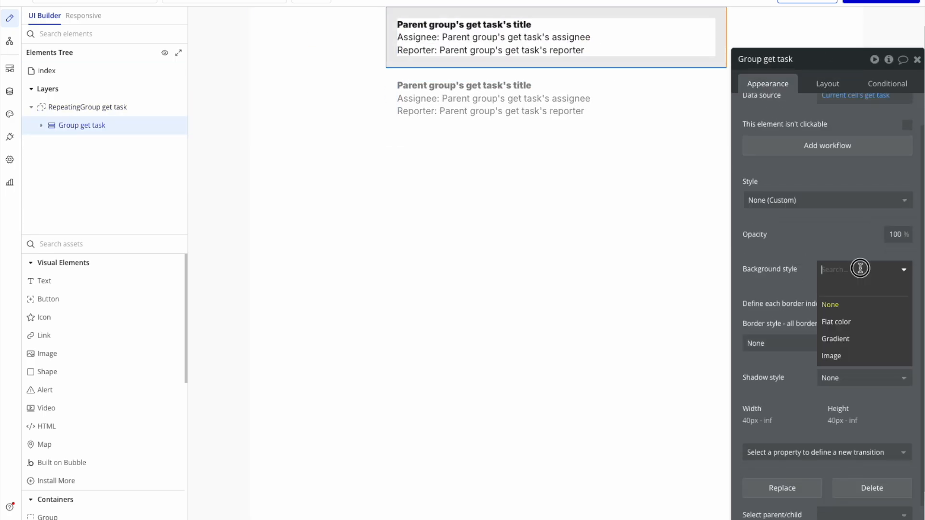
left_click(861, 270)
left_click(827, 83)
left_click(806, 463)
type("10")
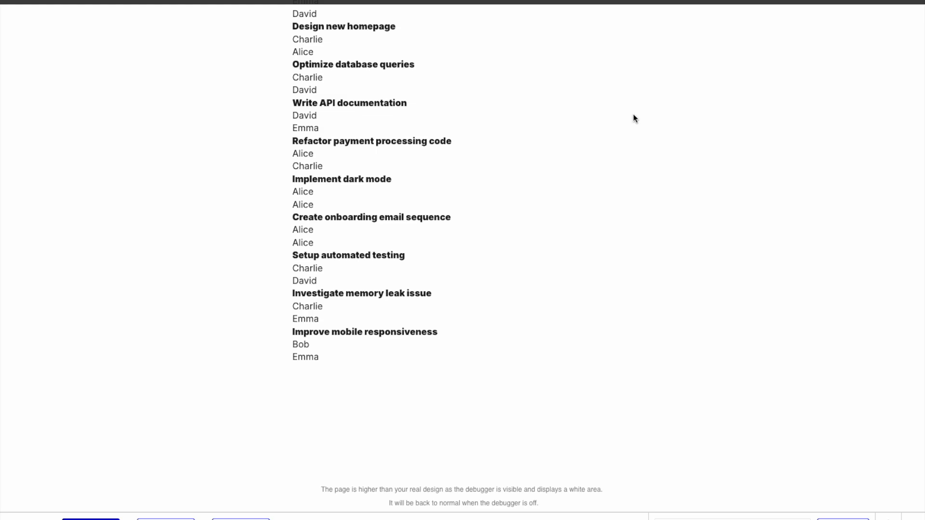
Reload the page preview and look through the task cards with their titles, assignees and reporters.
key("super+r")
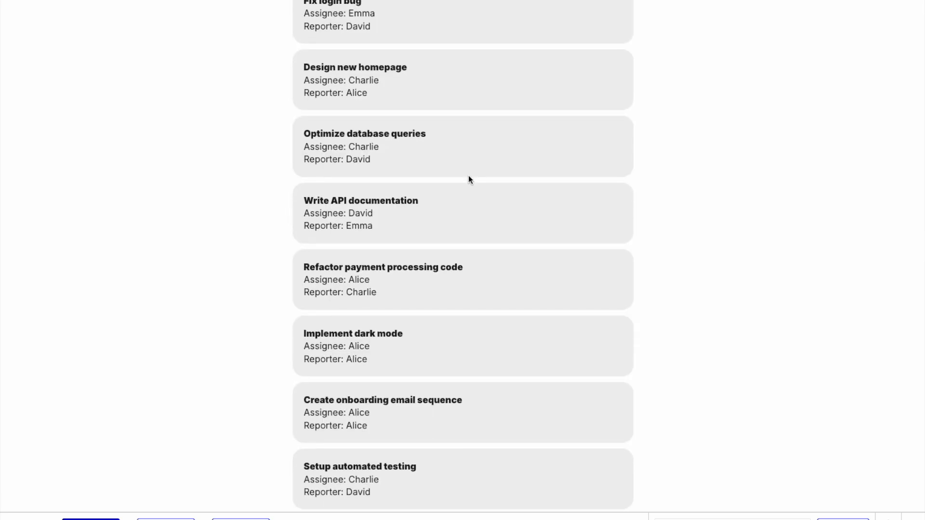
scroll(471, 180, "down", 5)
scroll(469, 179, "up", 5)
scroll(470, 179, "down", 1)
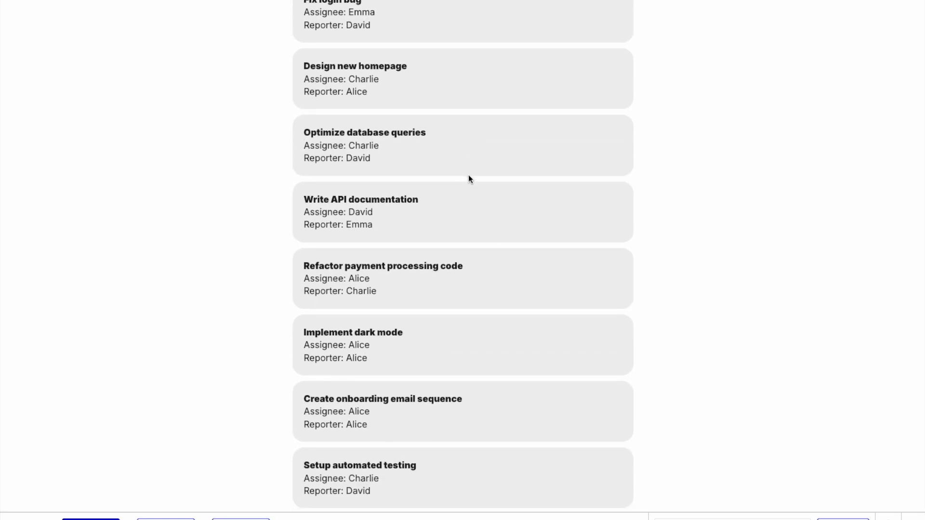
scroll(469, 179, "down", 5)
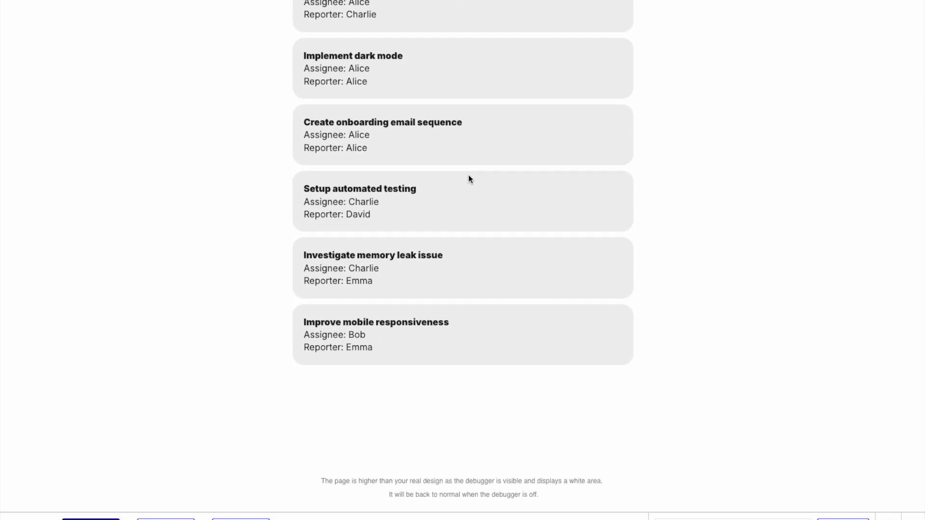
scroll(470, 179, "up", 5)
scroll(470, 179, "down", 1)
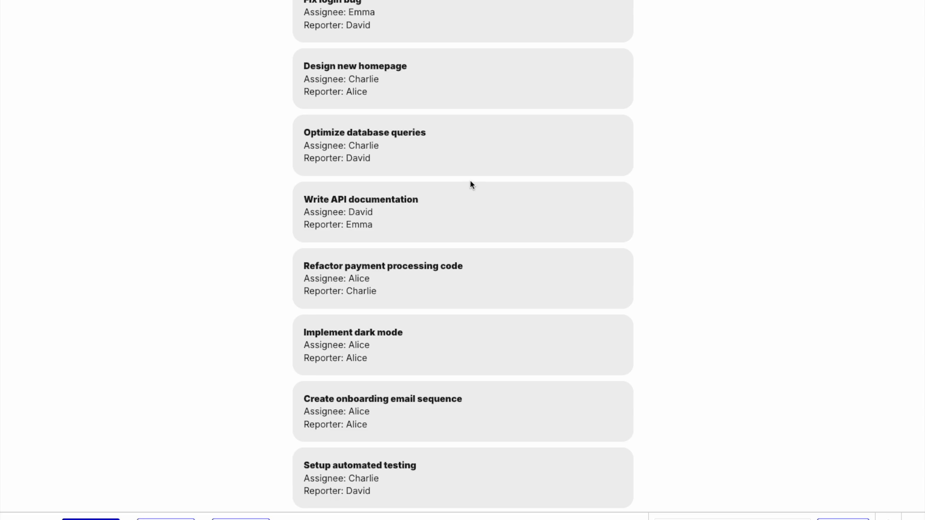
scroll(453, 189, "down", 5)
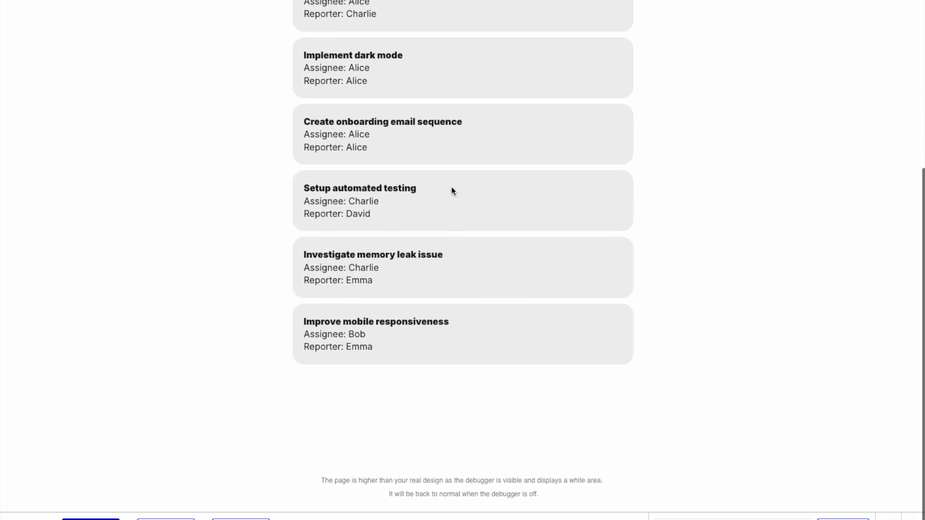
scroll(452, 190, "up", 5)
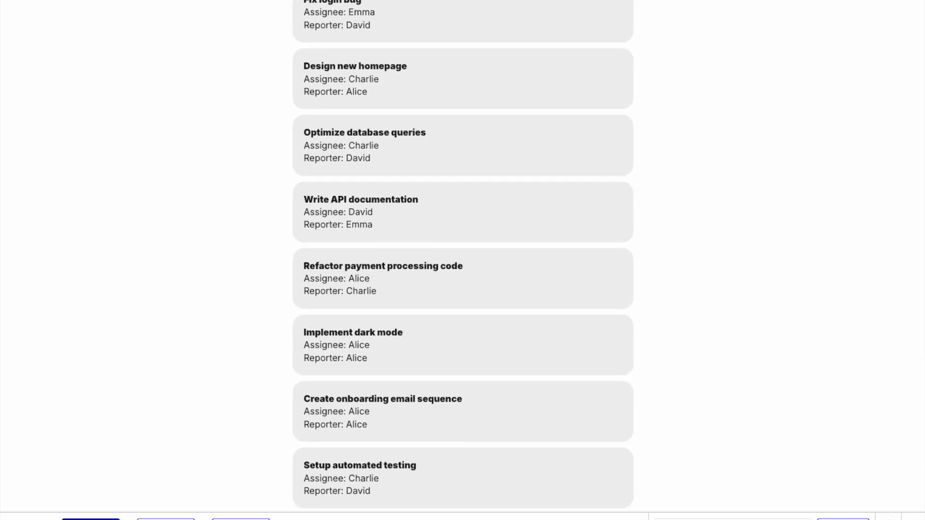
Switch to Teseron Studio and enable the From and Count range parameters in the Tasks table's API info.
key("ctrl+Tab")
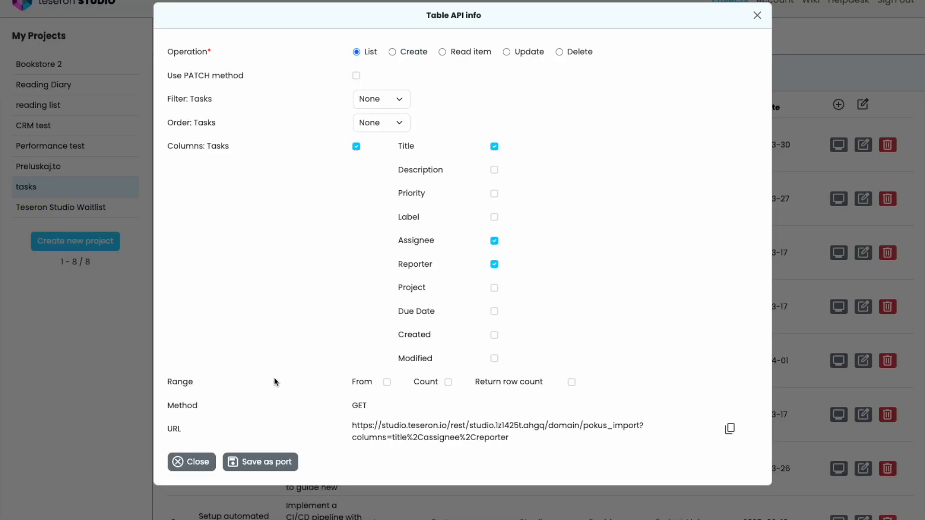
left_click(388, 383)
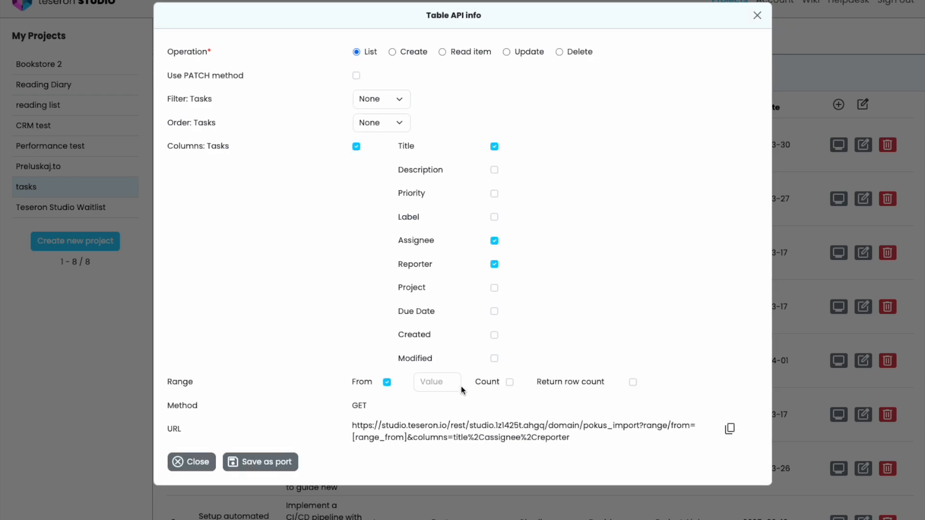
left_click(510, 383)
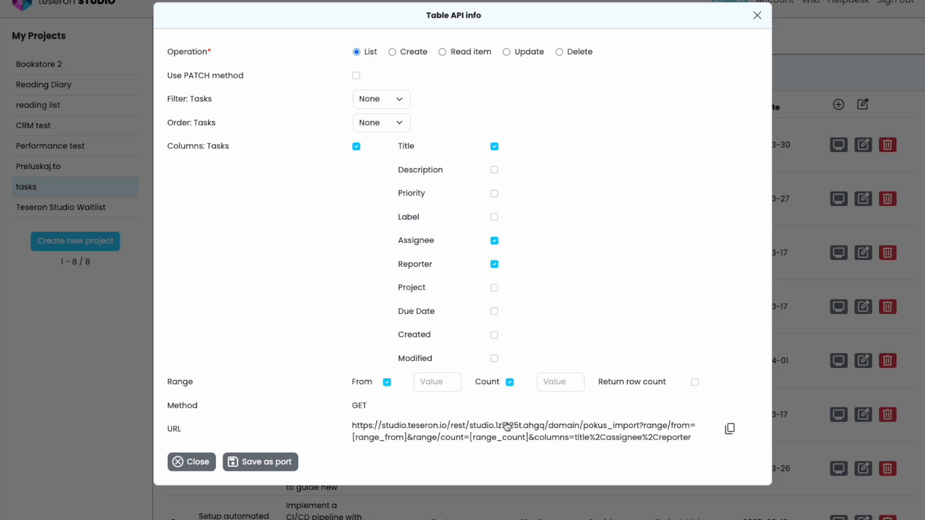
Add a Contains filter on the Assignee column to the Tasks list request, leaving its value empty.
left_click(402, 102)
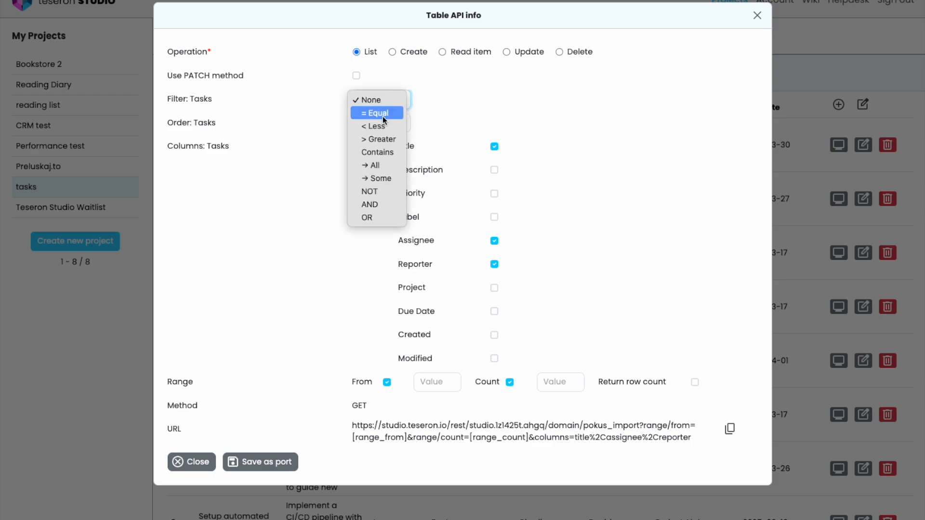
left_click(384, 153)
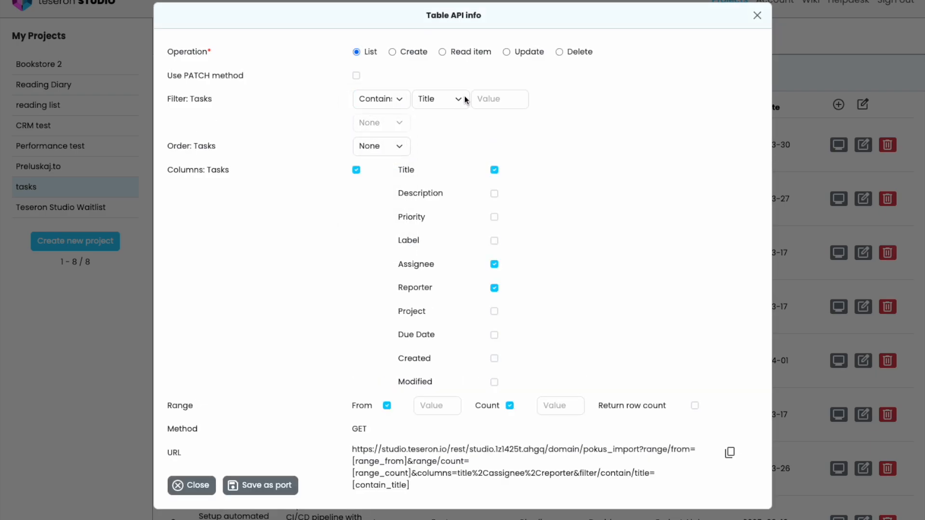
left_click(463, 100)
left_click(446, 153)
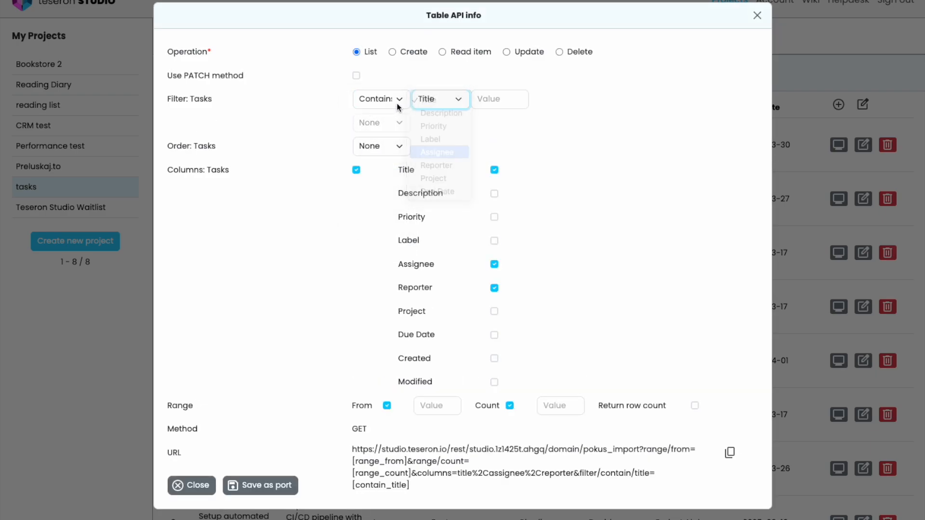
Add a second filter condition joined with OR that uses Contains on the Reporter column.
left_click(400, 127)
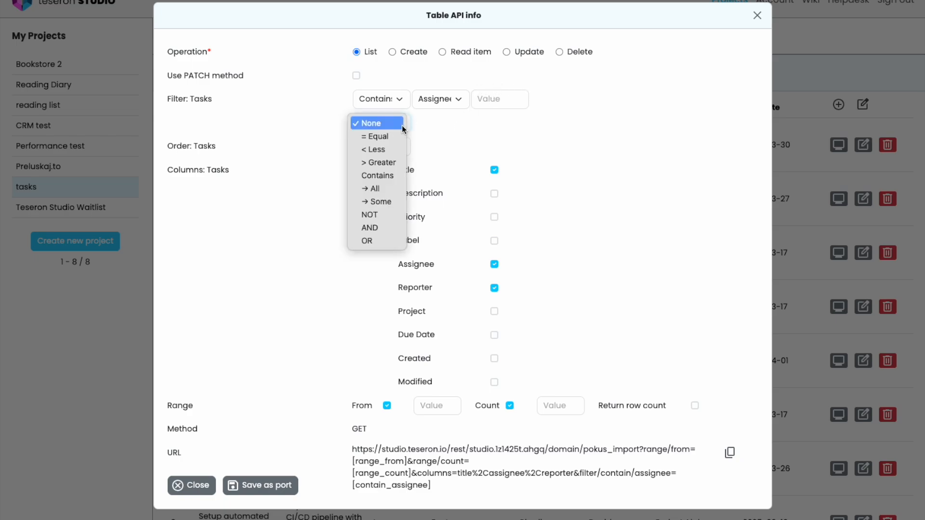
left_click(376, 241)
left_click(438, 124)
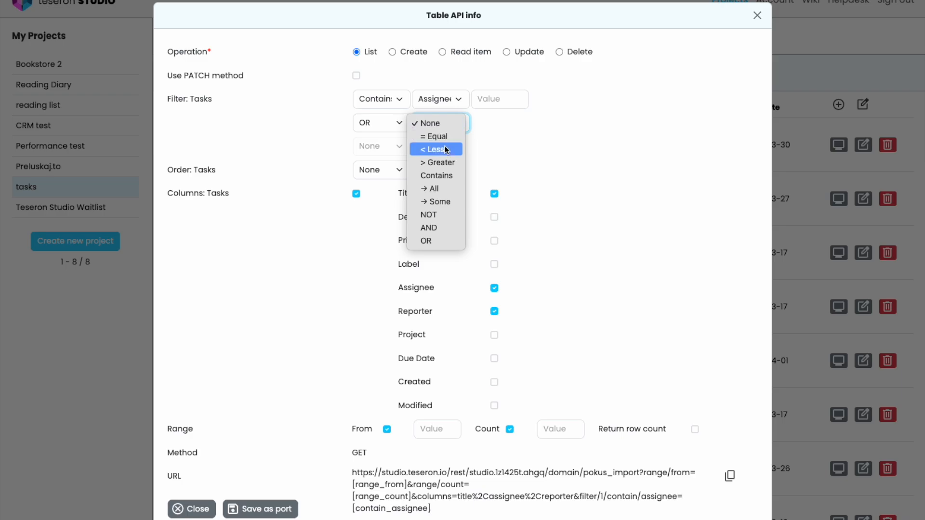
left_click(438, 175)
left_click(504, 126)
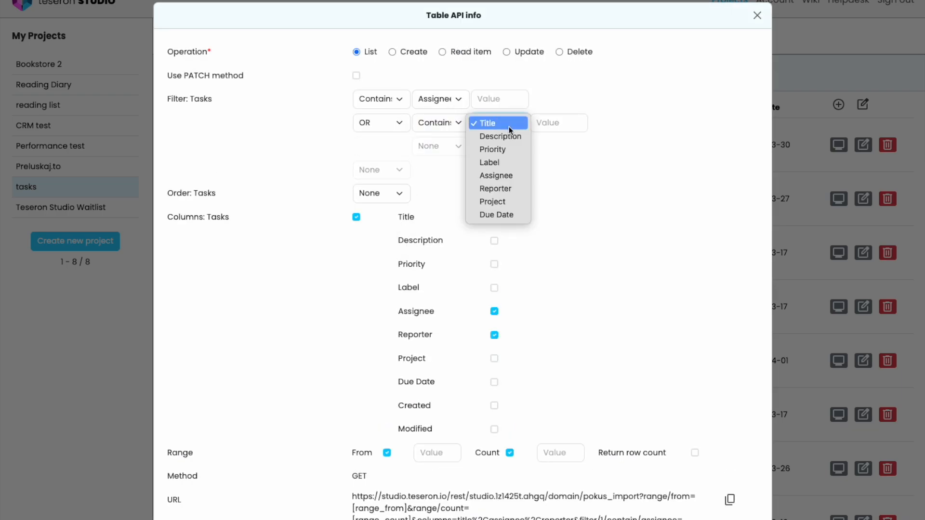
left_click(503, 189)
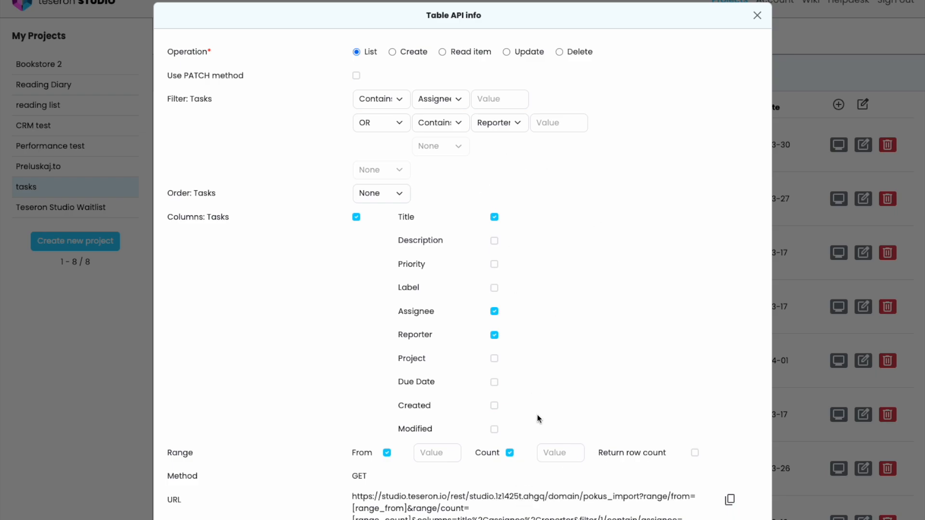
Copy the generated request URL and, back in Bubble's API Connector, replace the get tasks call's URL with it.
scroll(538, 418, "down", 1)
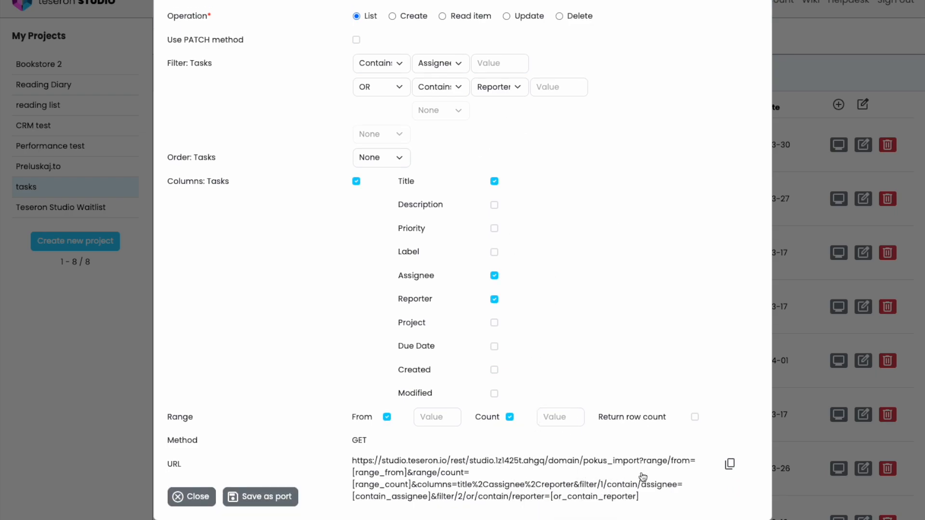
left_click(730, 468)
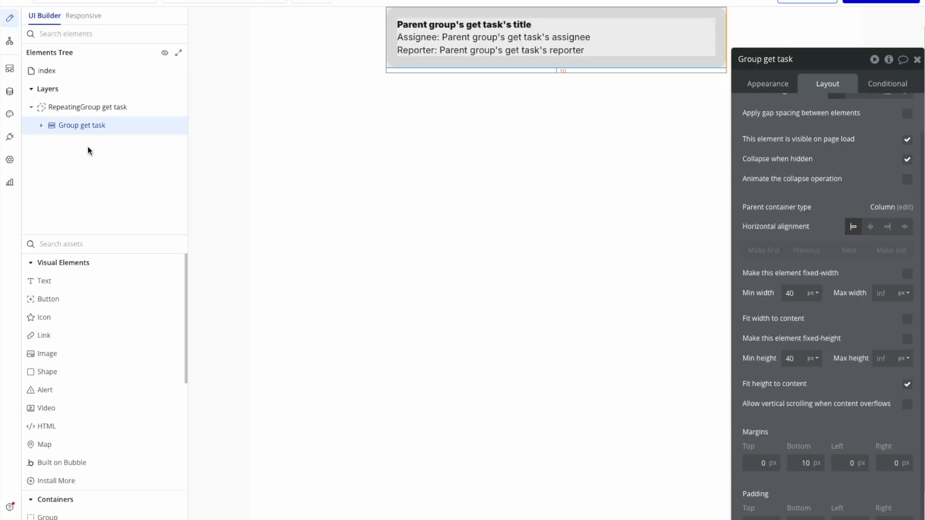
left_click(10, 136)
left_click(661, 246)
key("ctrl+a")
key("BackSpace")
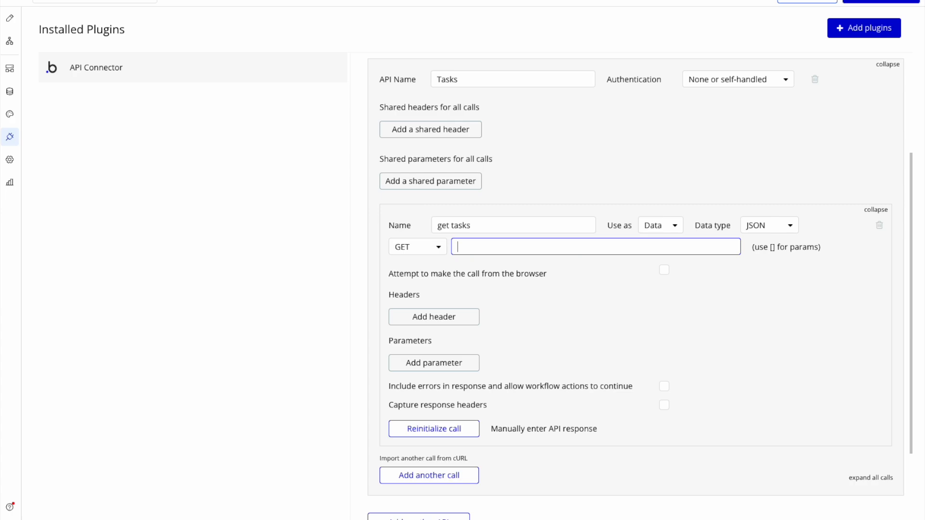
key("ctrl+v")
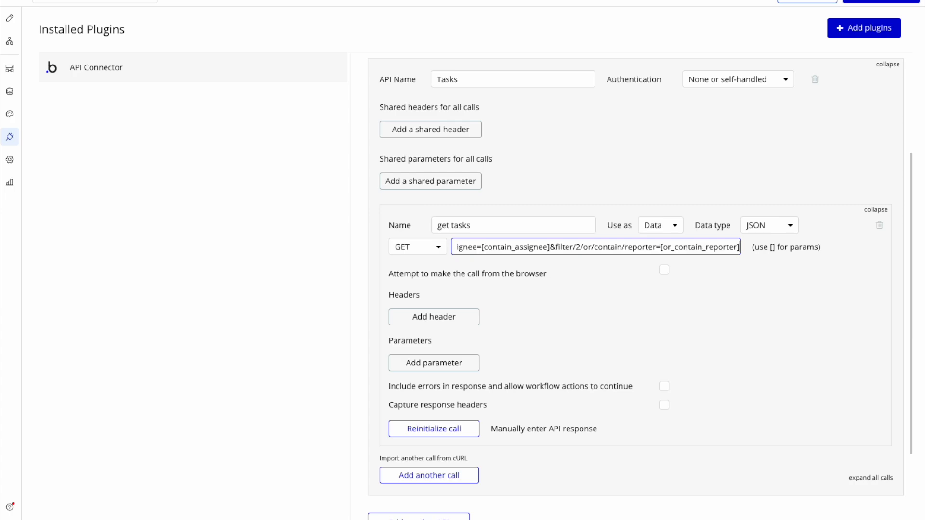
left_click(646, 312)
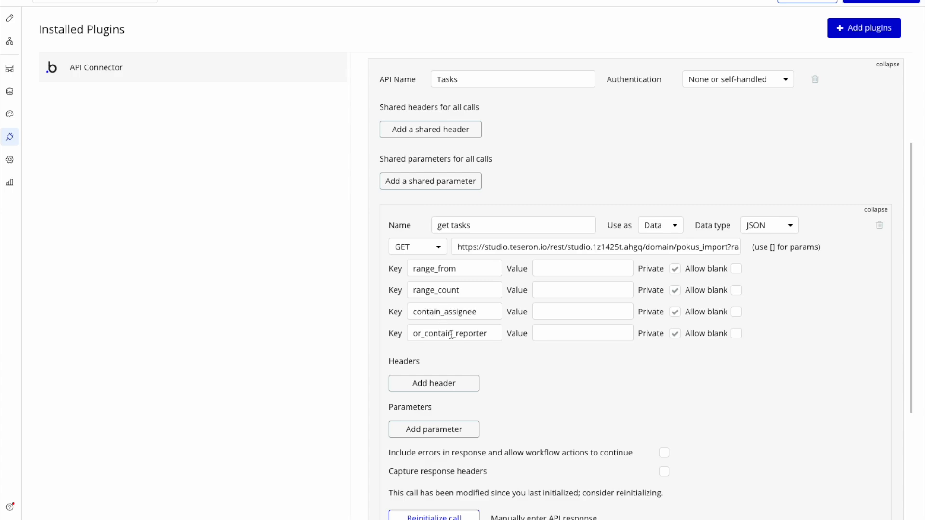
Make the range_from, range_count, contain_assignee and or_contain_reporter parameters of the get tasks call non-private.
left_click(675, 269)
left_click(675, 312)
left_click(675, 333)
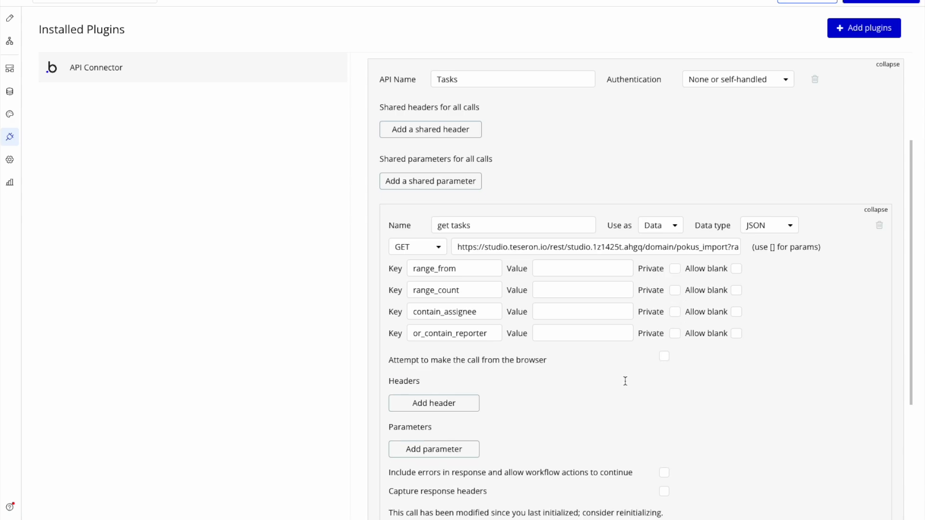
Reinitialize the get tasks call and save its returned values with all fields as text.
scroll(628, 380, "down", 3)
left_click(451, 401)
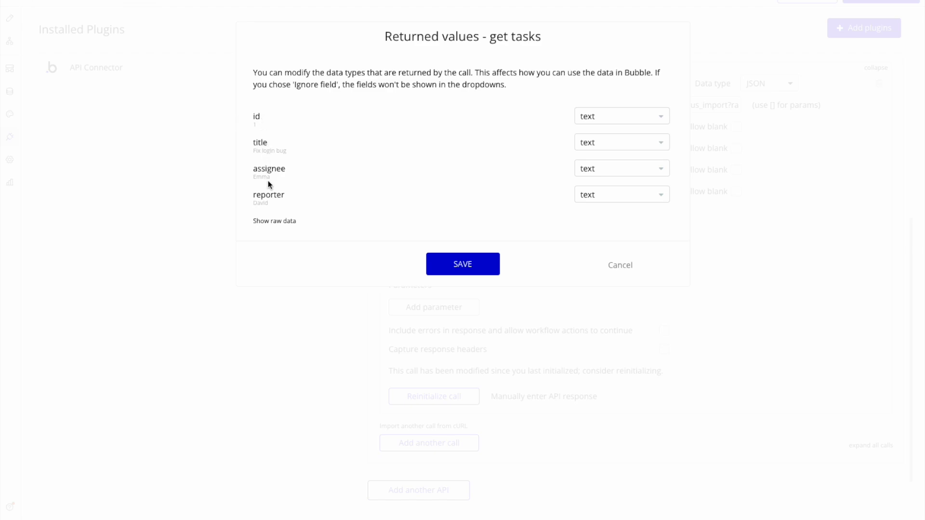
left_click(468, 266)
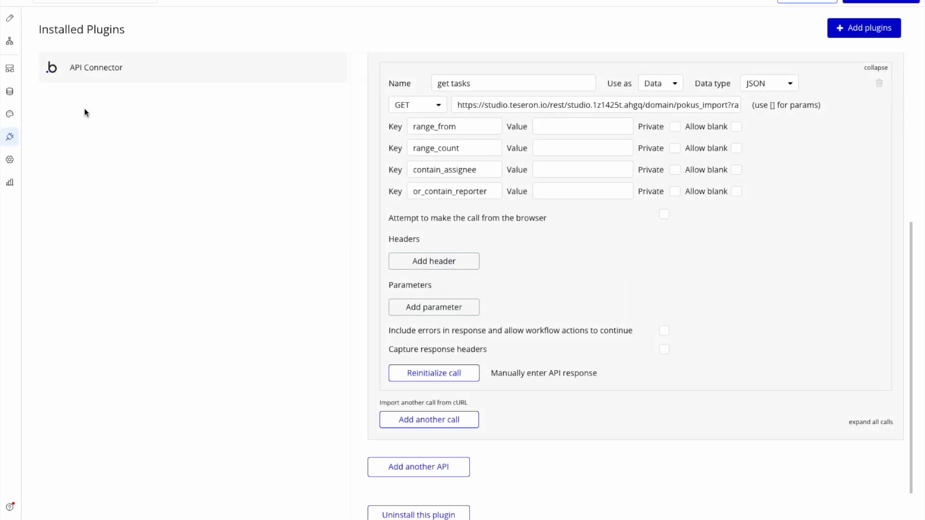
Return to the page design and open the parameters of the RepeatingGroup get task's data source.
left_click(10, 19)
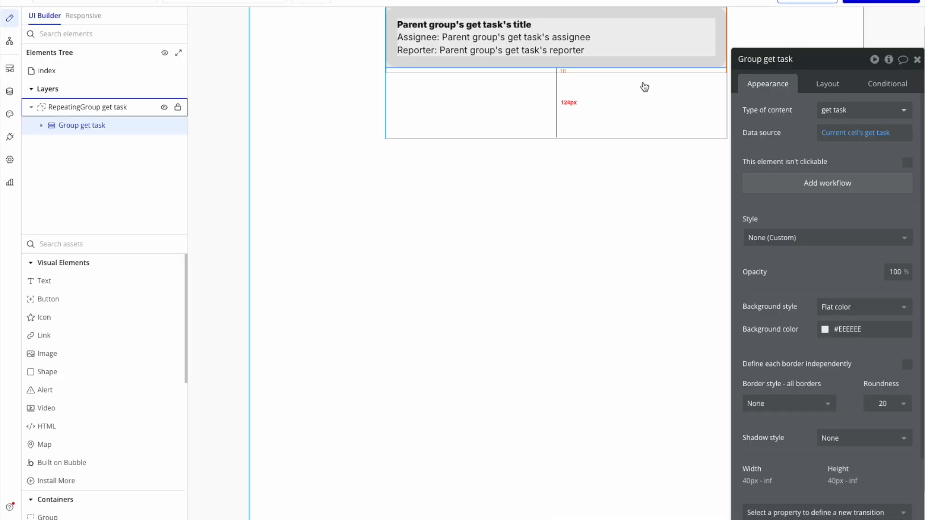
left_click(84, 106)
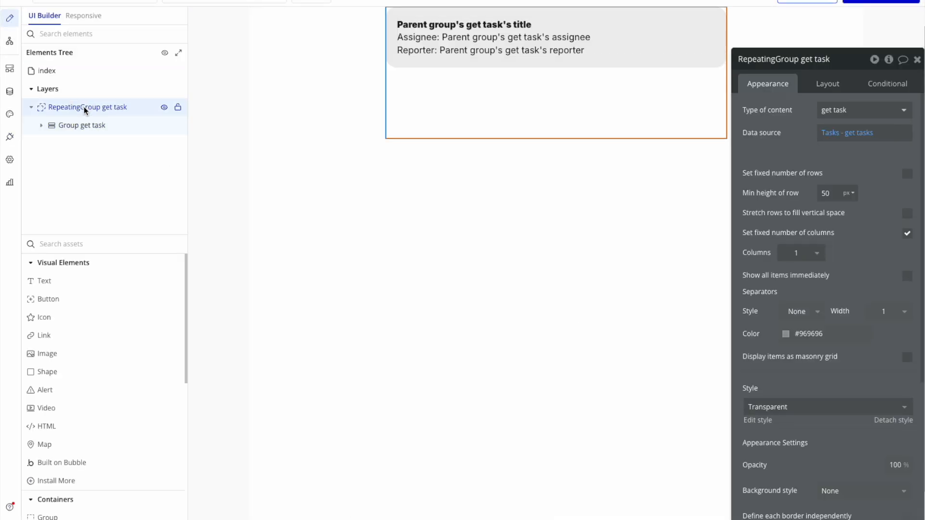
left_click(852, 136)
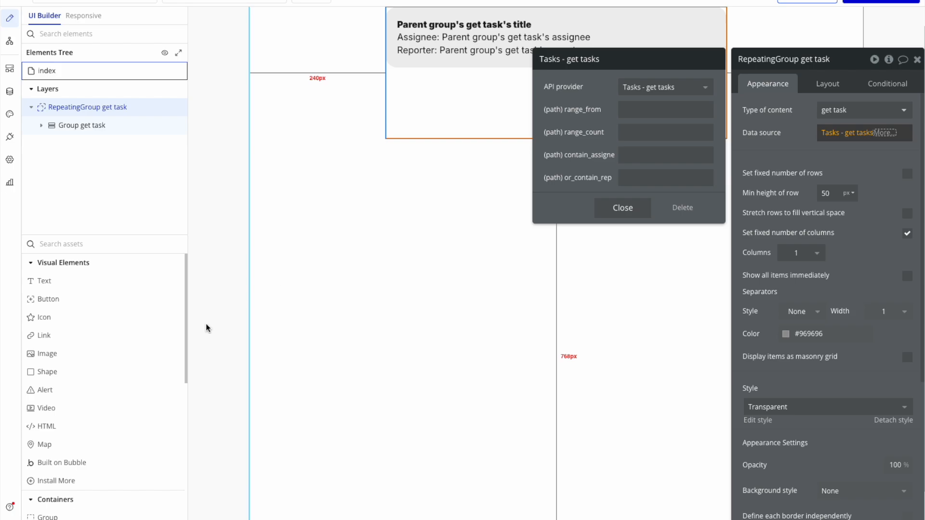
Add an Input above the task list, duplicate it, and group both inputs in a row container.
scroll(97, 483, "down", 3)
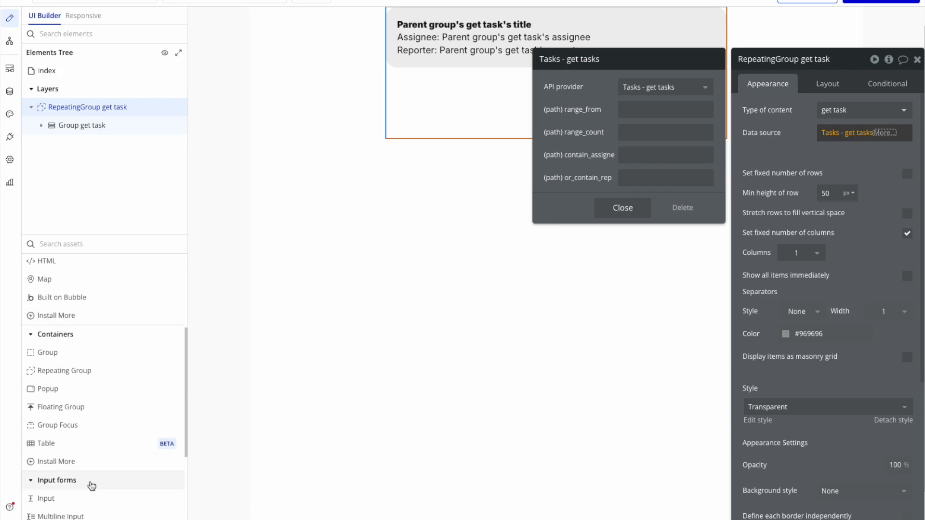
left_click(82, 504)
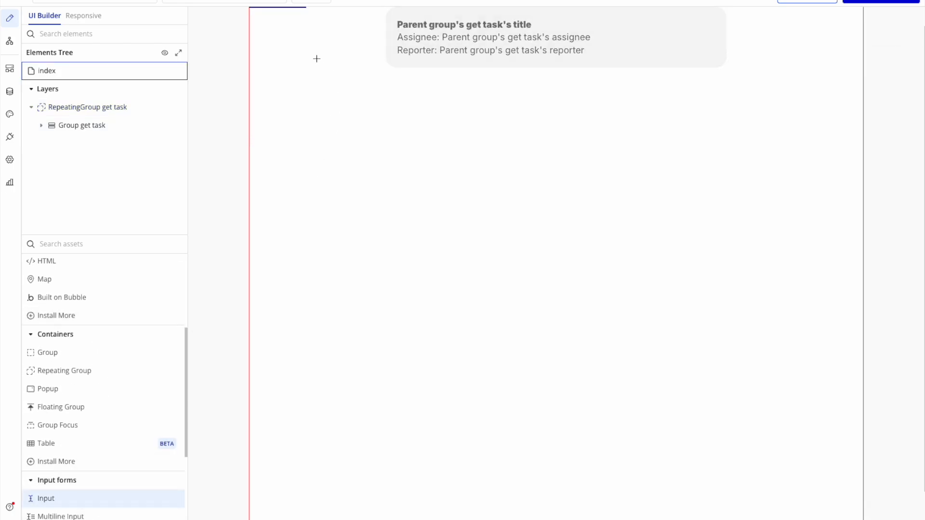
left_click(317, 29)
key("super+c")
key("super+v")
left_click(345, 27, "shift")
right_click(346, 22)
left_click(512, 112)
Set the input group's max width to 600 px and centre it horizontally on the page.
left_click(820, 85)
left_click(883, 336)
type("600")
left_click(870, 269)
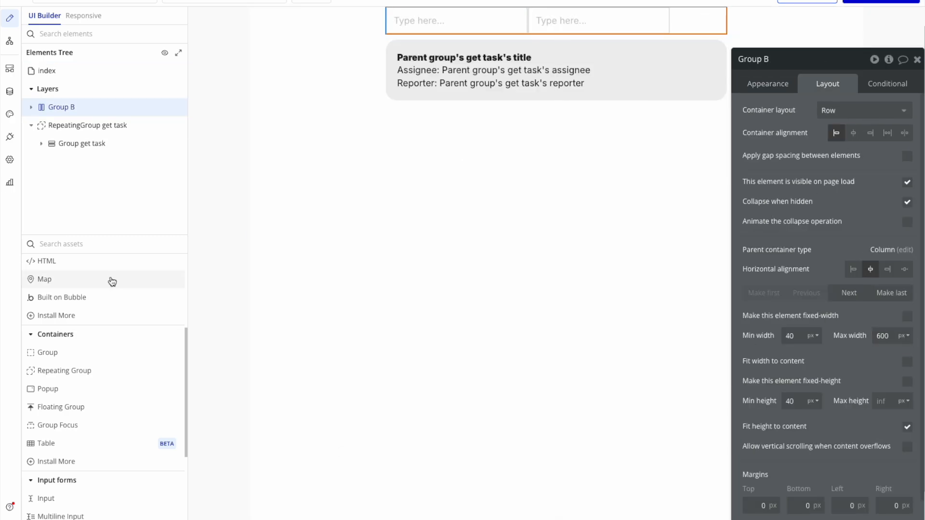
Add an Icon after the two inputs and spread the group's elements evenly across its full width.
scroll(62, 314, "up", 3)
left_click(59, 317)
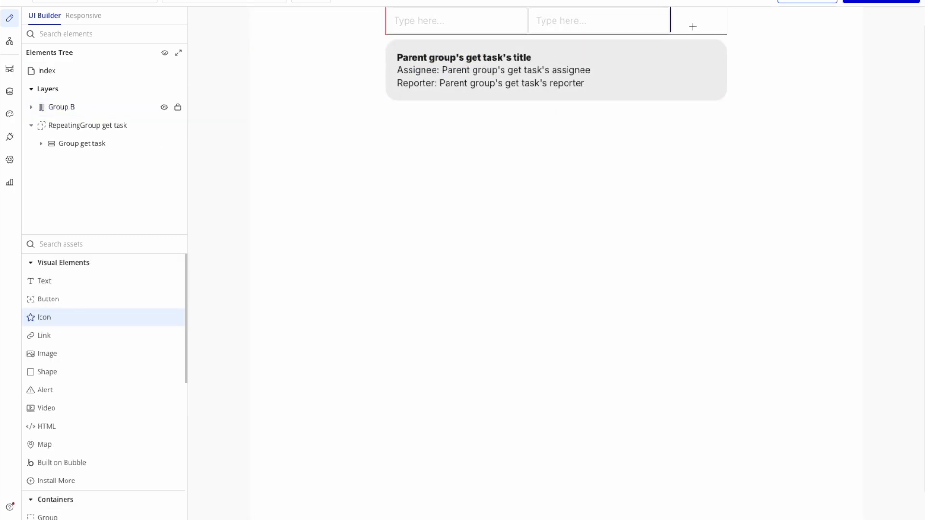
left_click(693, 28)
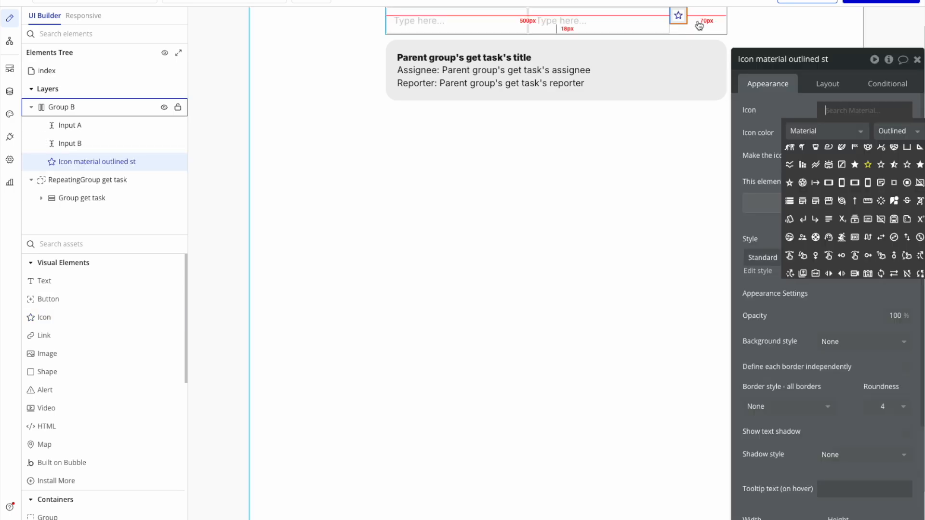
left_click(827, 84)
left_click(898, 152)
left_click(905, 133)
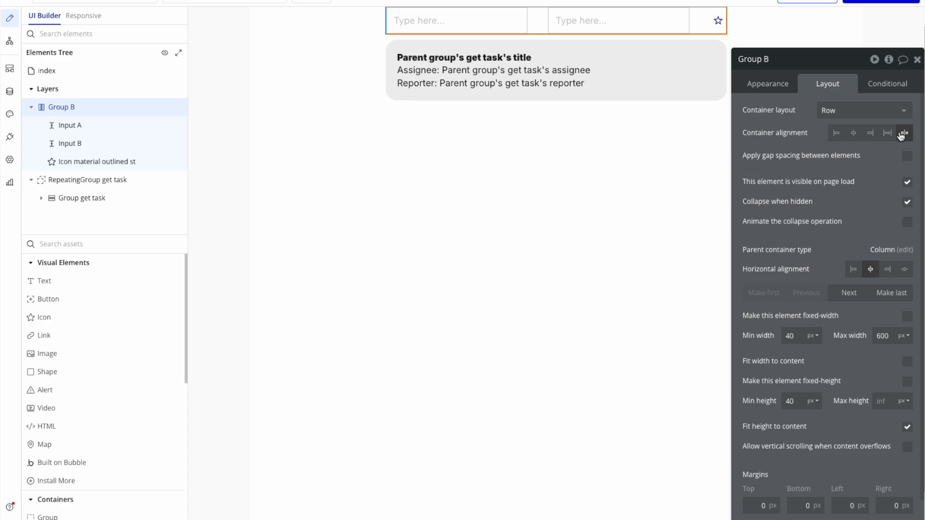
Set the first input's placeholder to "Assignee..." and the second input's placeholder to "Reporter...".
left_click(474, 21)
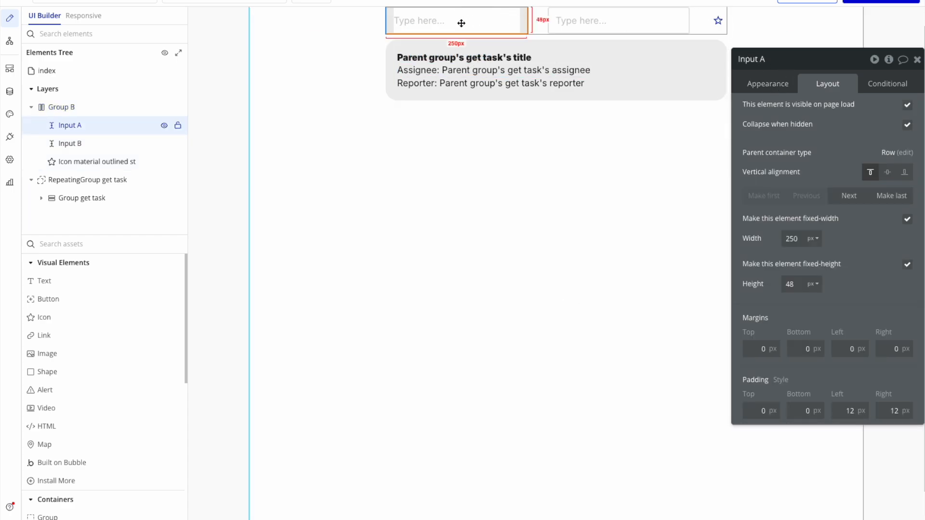
left_click(764, 83)
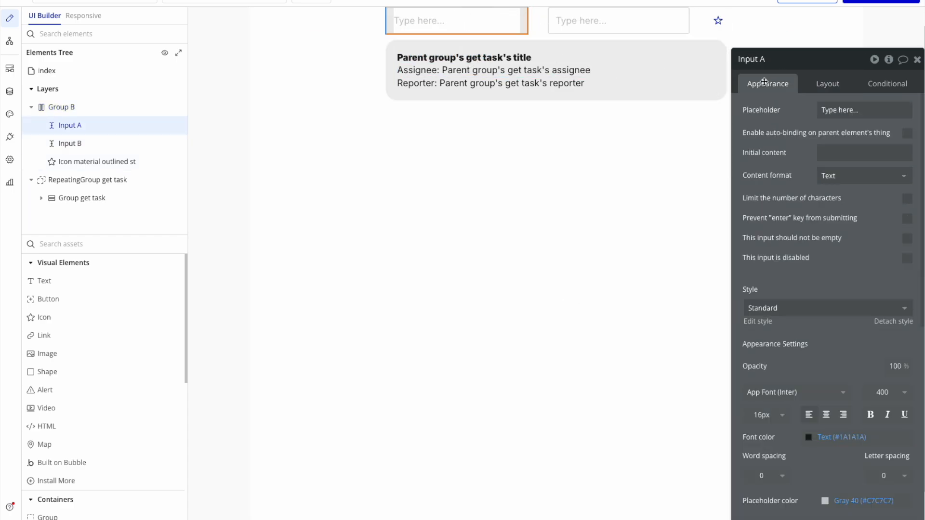
left_click(863, 115)
type("Assignee")
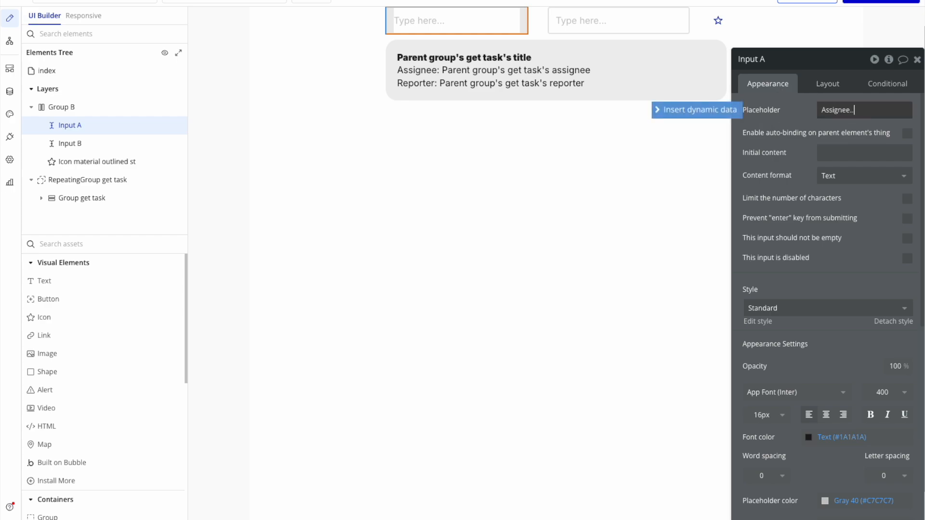
left_click(576, 13)
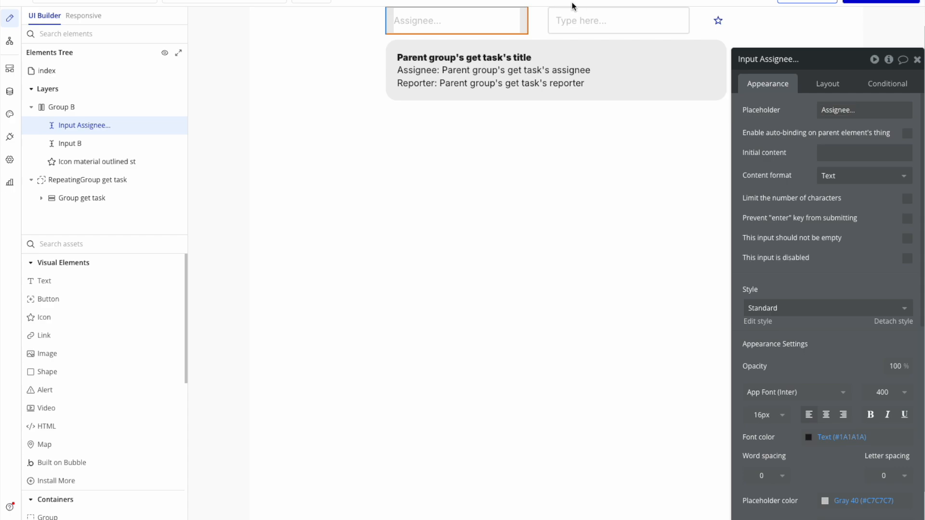
left_click(852, 111)
type("Report")
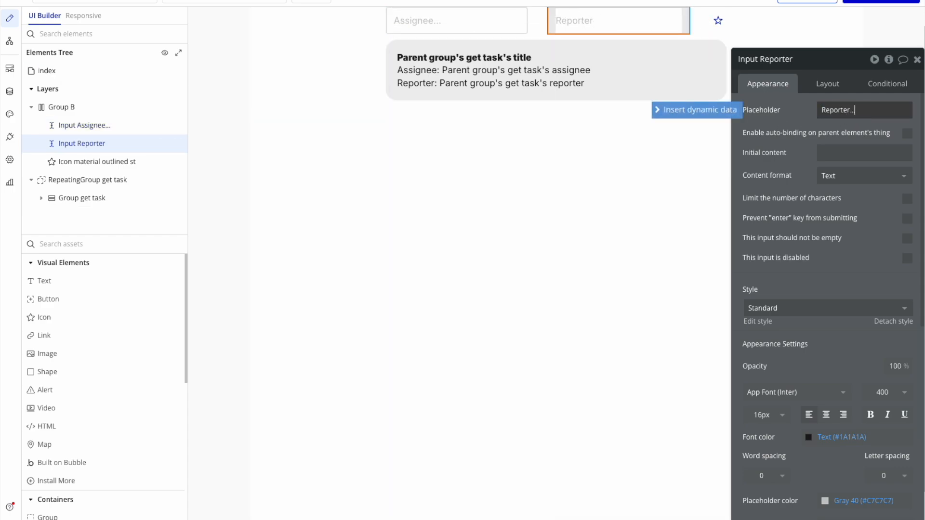
In the repeating group's get tasks data source, set contain_assignee to the Assignee input's value.
left_click(595, 95)
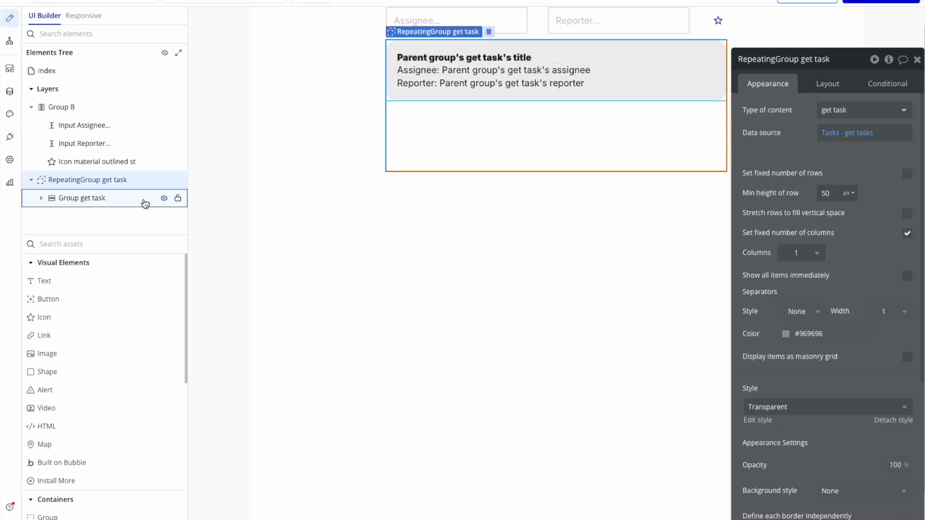
left_click(81, 182)
left_click(849, 134)
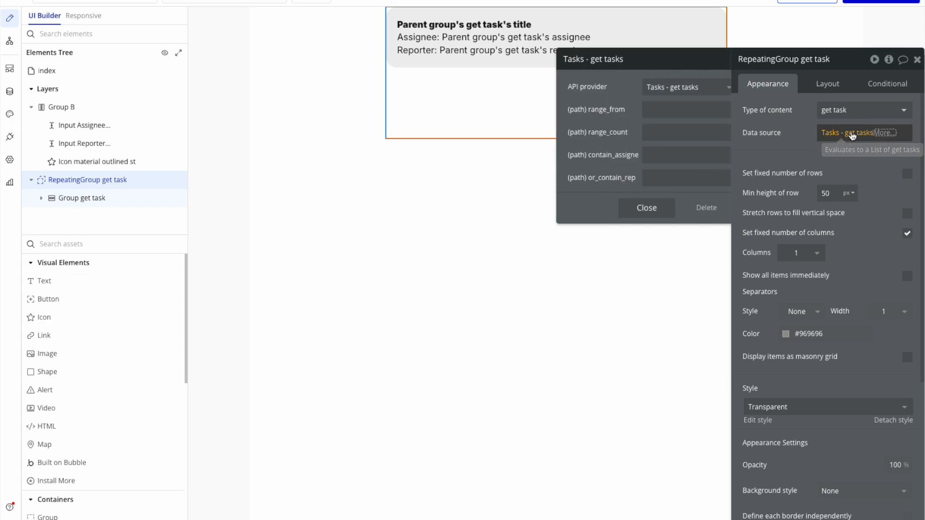
left_click(653, 155)
left_click(755, 154)
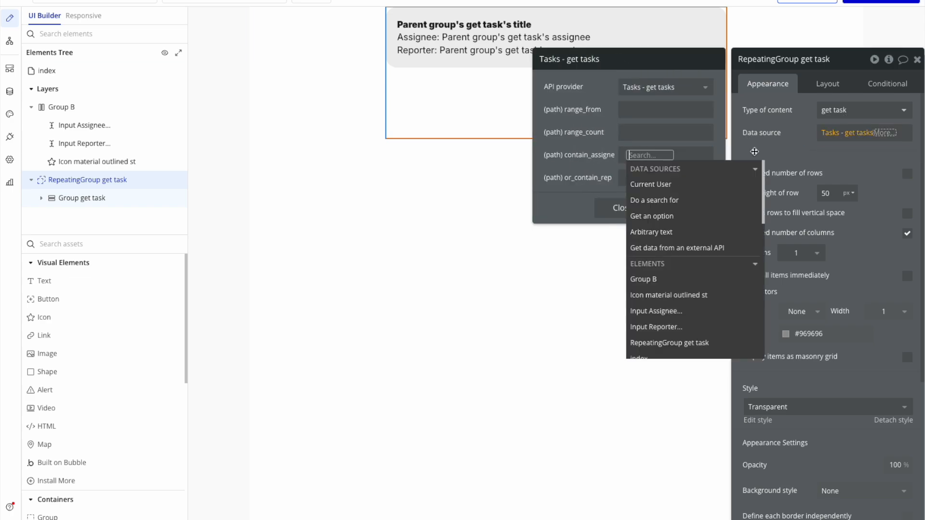
type("in")
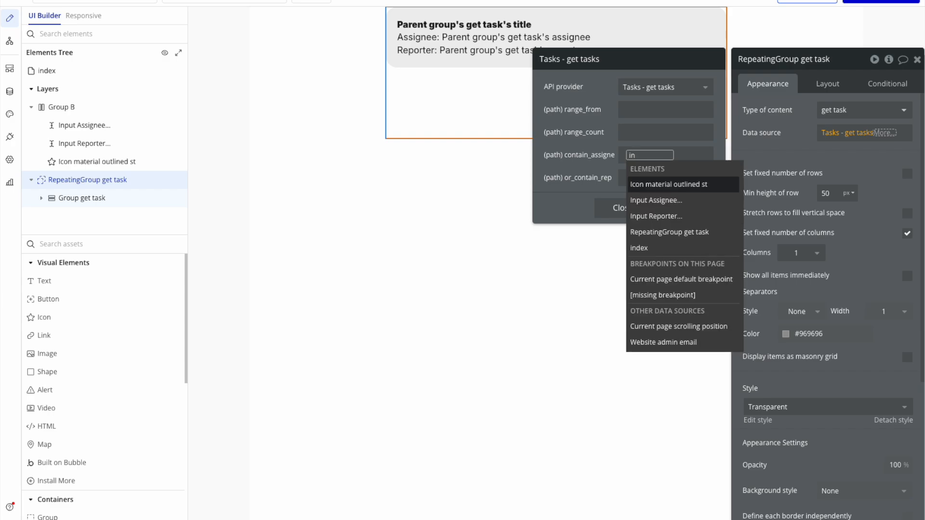
type("pu")
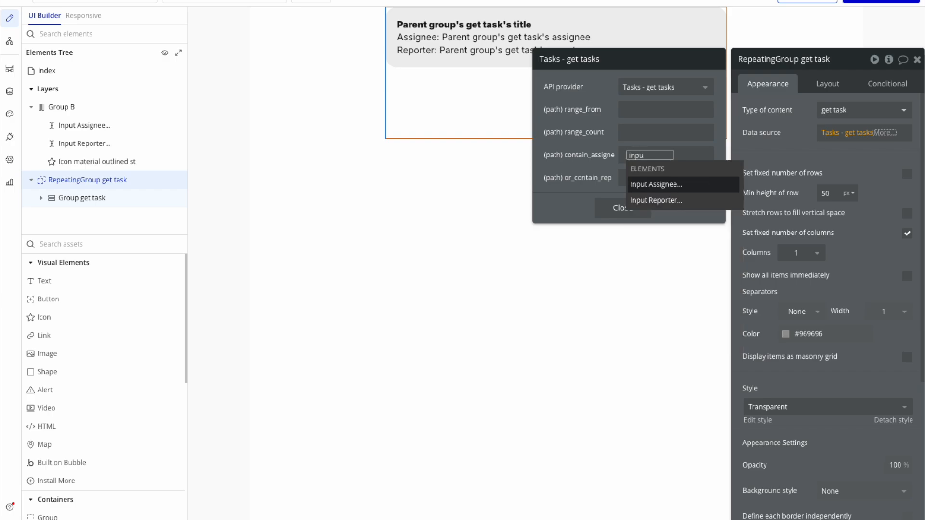
left_click(664, 184)
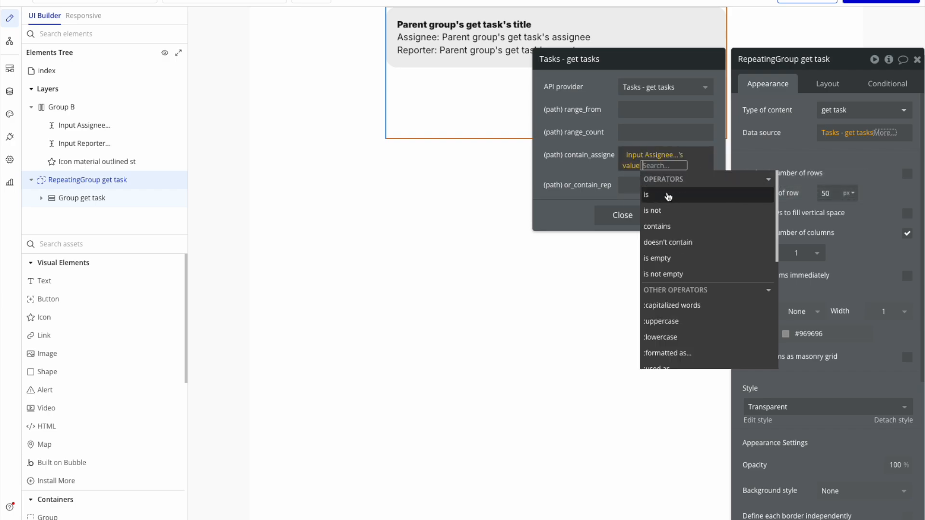
left_click(604, 190)
Set the data source's or_contain_reporter parameter to the Reporter input's value and close the parameter settings.
left_click(646, 190)
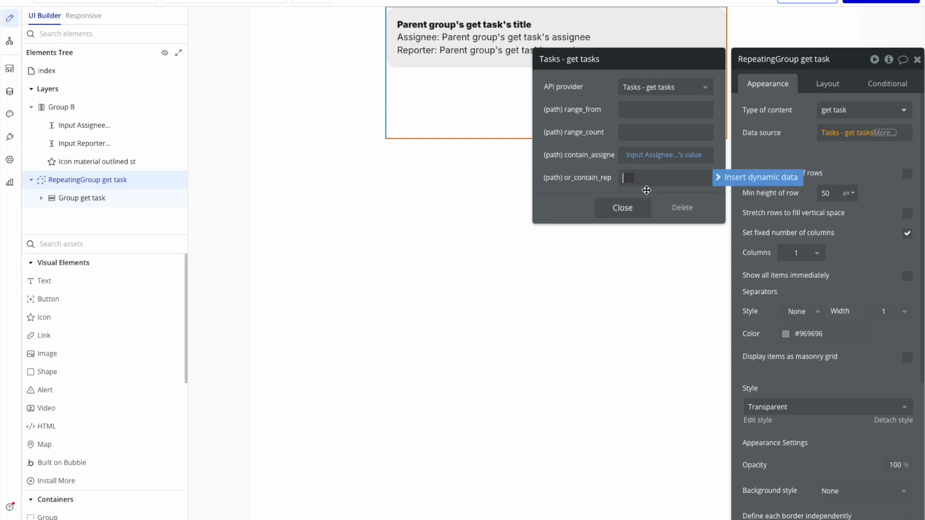
left_click(761, 178)
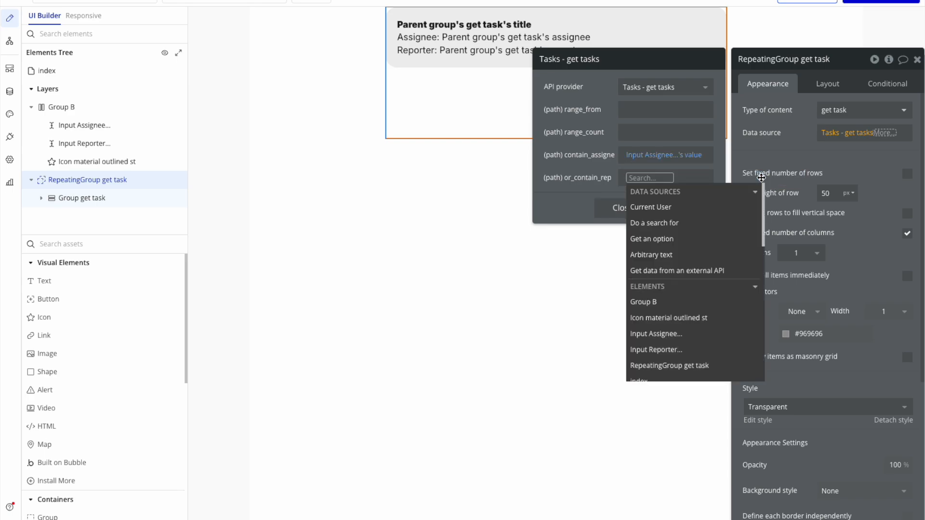
type("inpu")
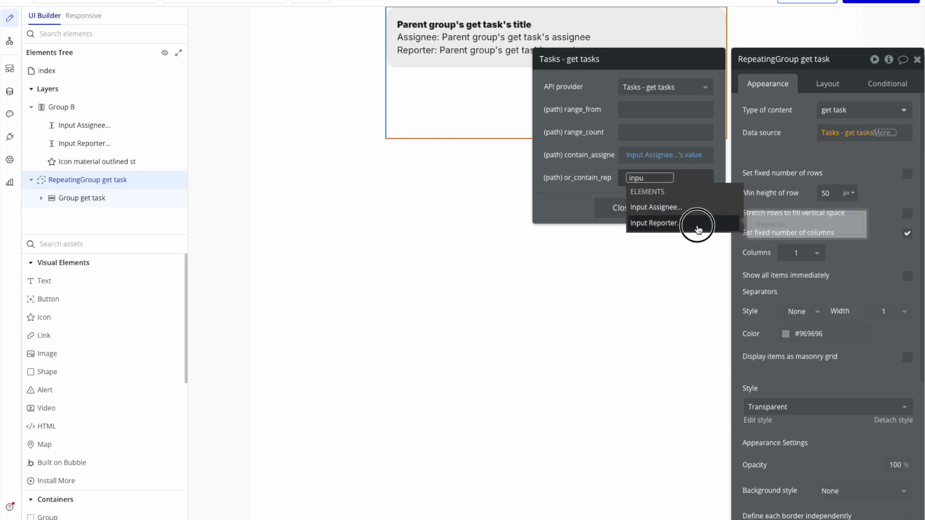
left_click(684, 223)
left_click(679, 215)
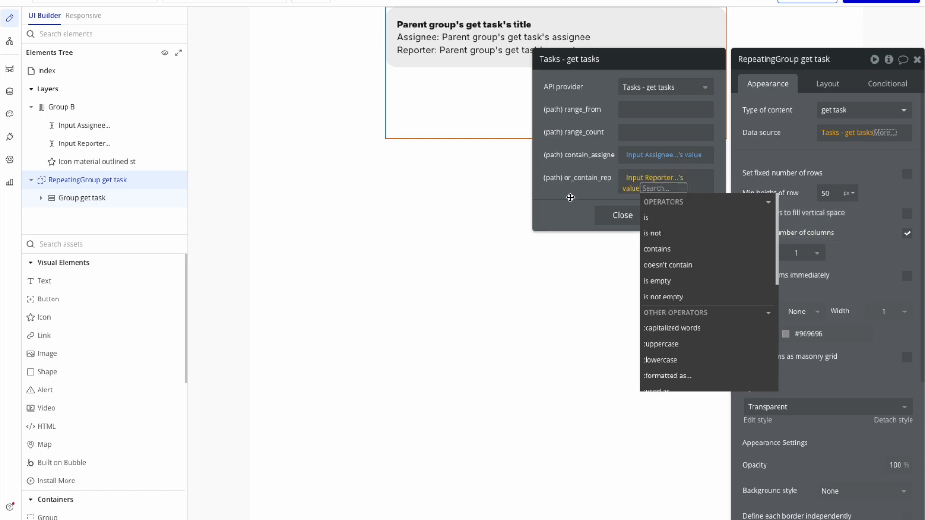
left_click(569, 196)
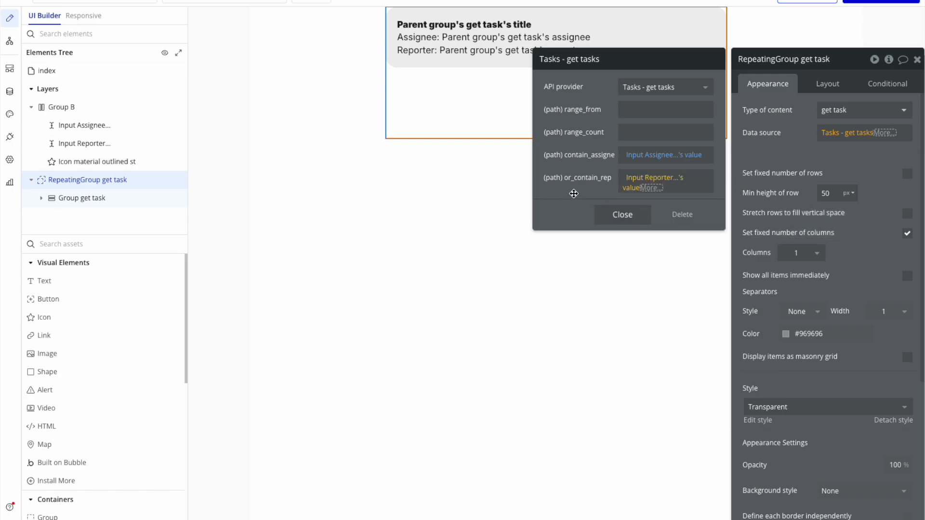
left_click(622, 215)
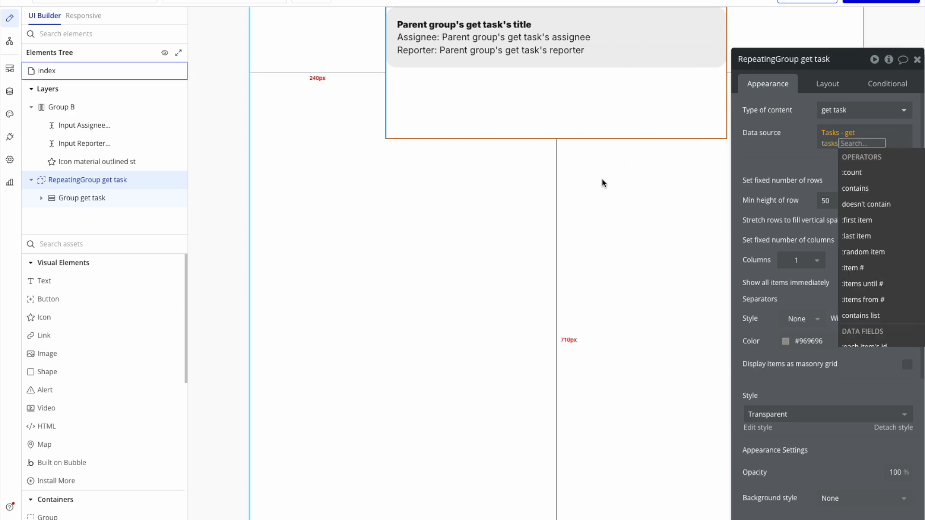
Change the star icon beside the inputs to Lock_reset and set its colour to black (#000000).
scroll(608, 128, "up", 1)
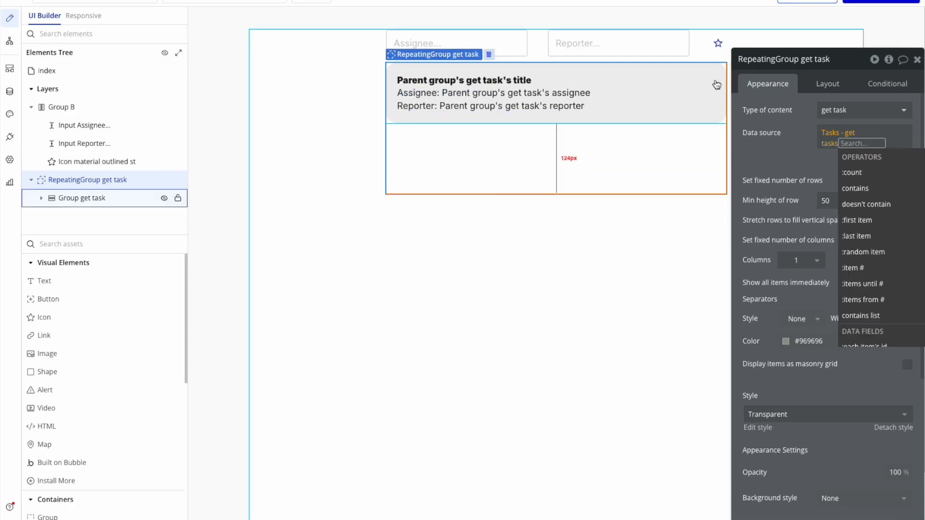
left_click(717, 44)
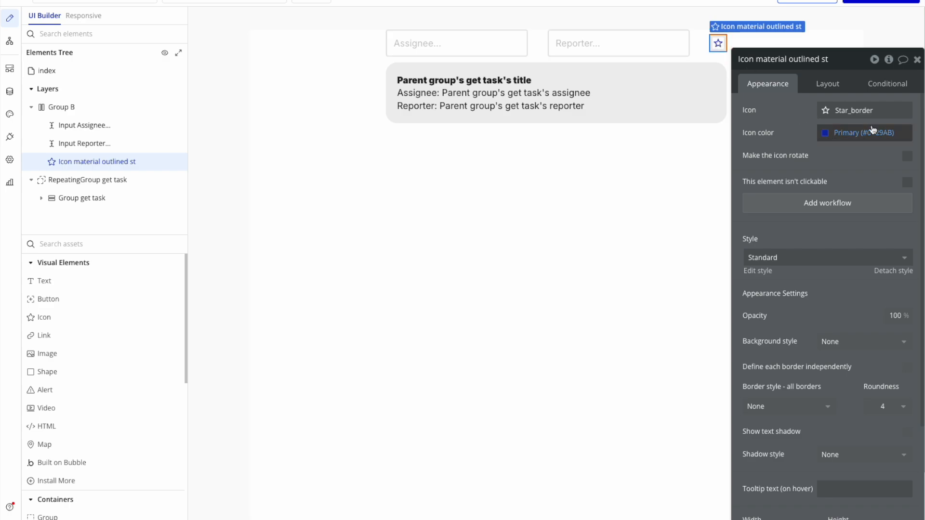
left_click(859, 111)
type("rese")
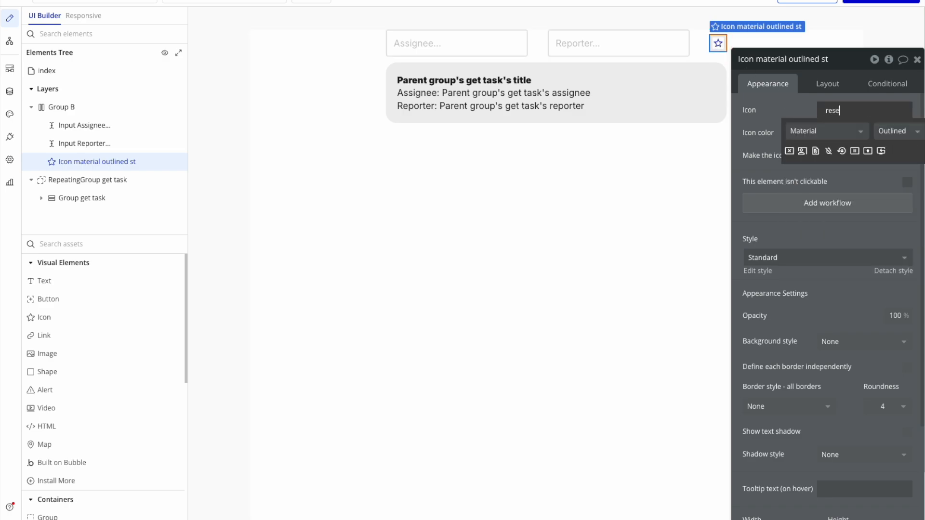
left_click(842, 151)
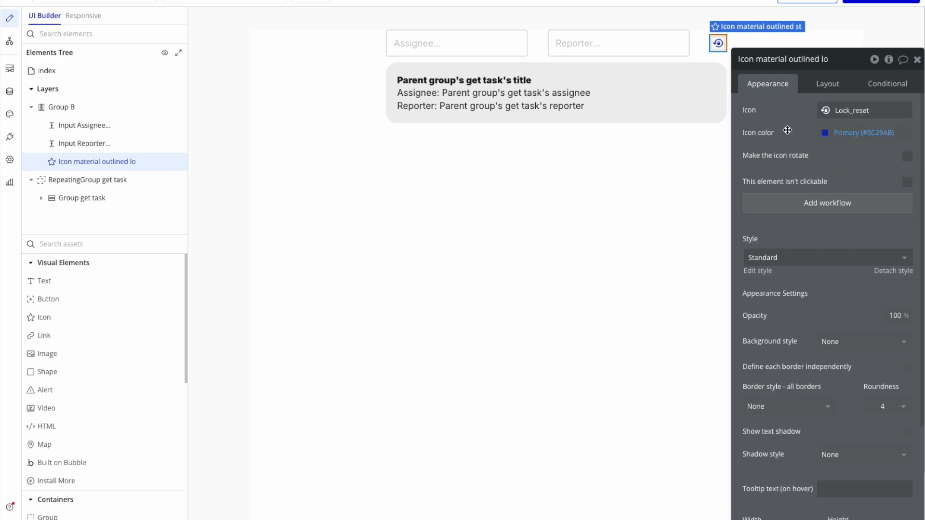
left_click(862, 133)
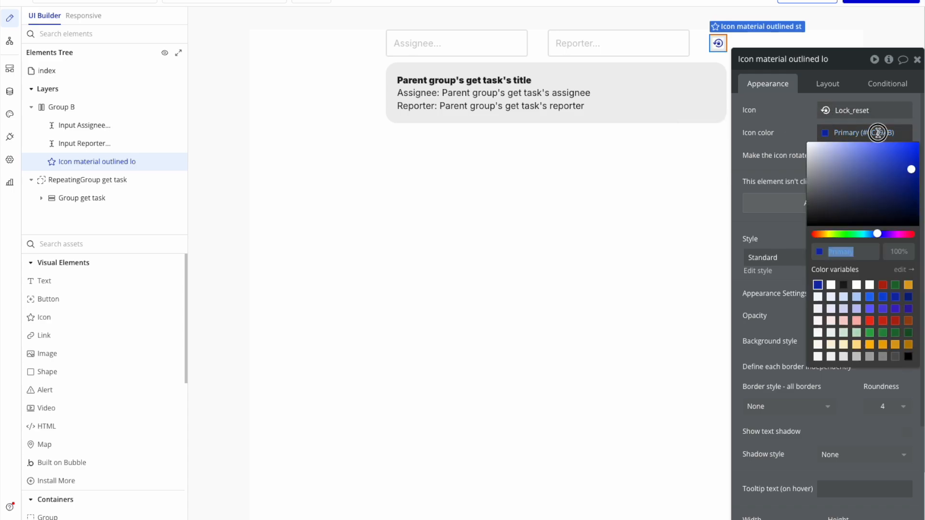
left_click_drag(849, 184, 790, 234)
left_click(778, 146)
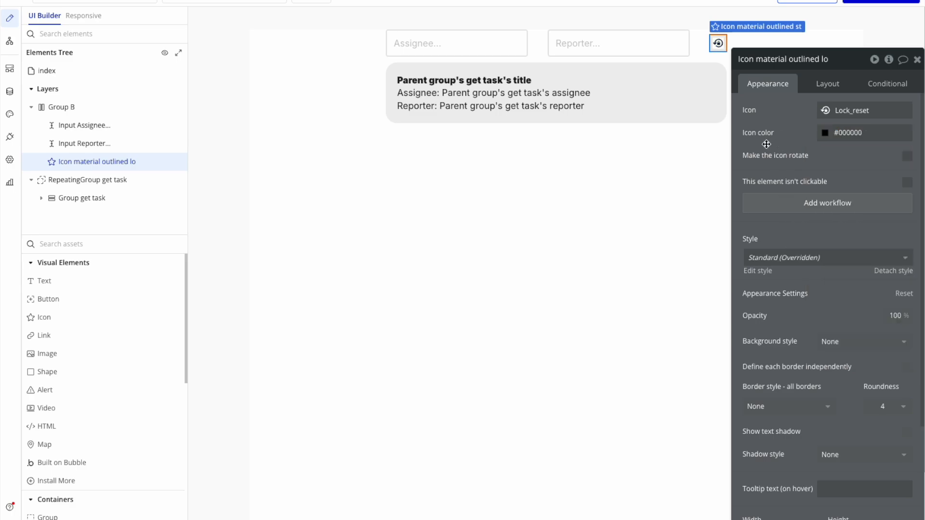
Add a click workflow to the Lock_reset element that resets the data of Group B, and return to the page design with Group B selected.
left_click(834, 204)
left_click(109, 146)
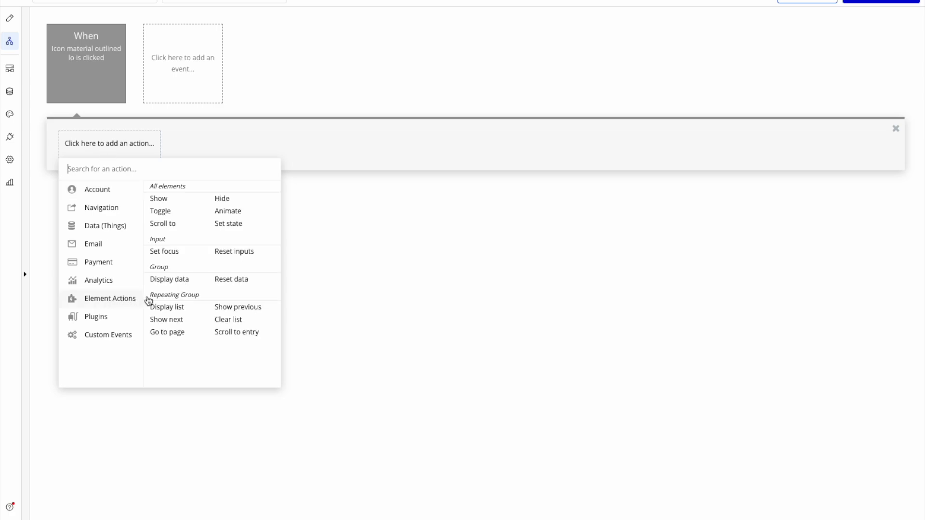
left_click(232, 280)
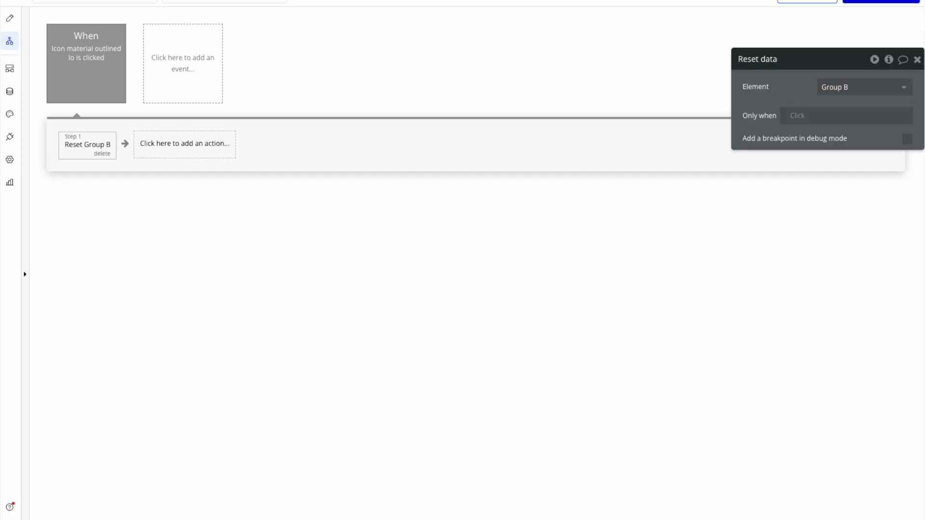
left_click(9, 20)
left_click(539, 45)
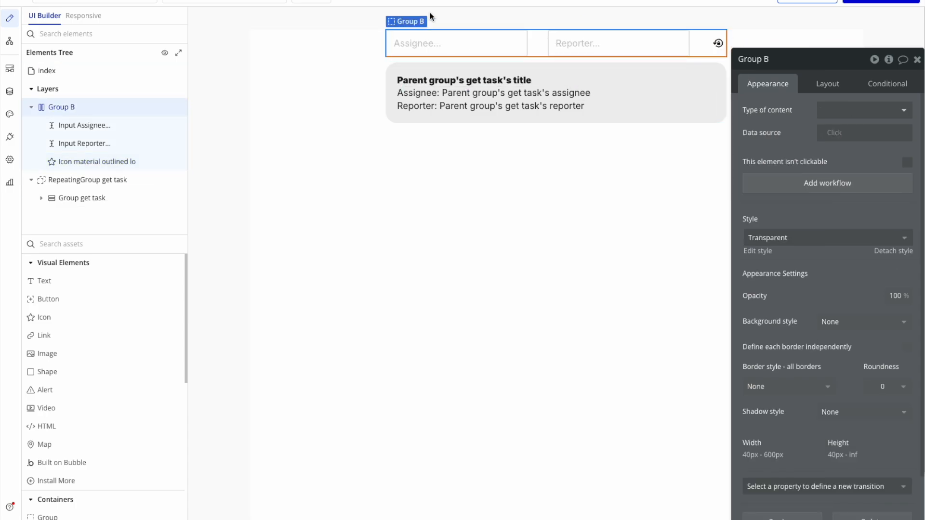
Preview the page, look through the full task list below the two filter inputs, and return to the editor.
left_click(807, 2)
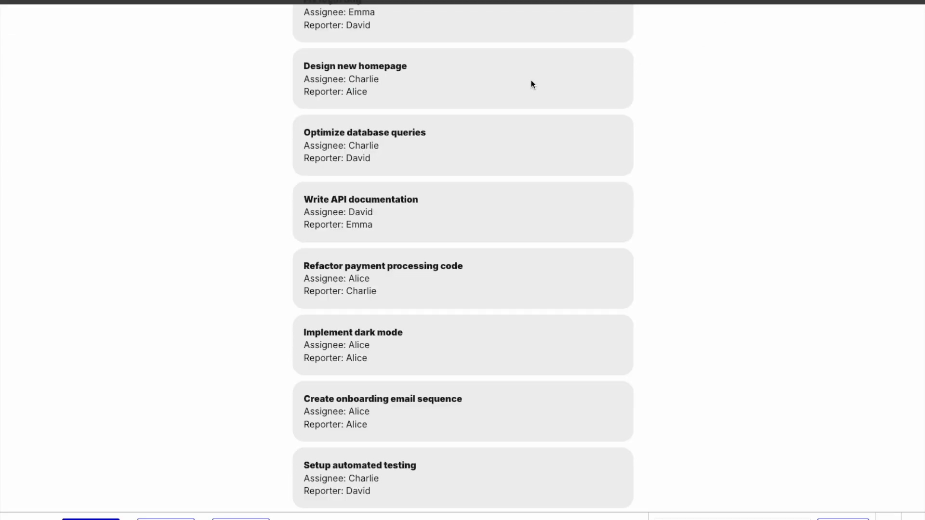
scroll(487, 229, "down", 20)
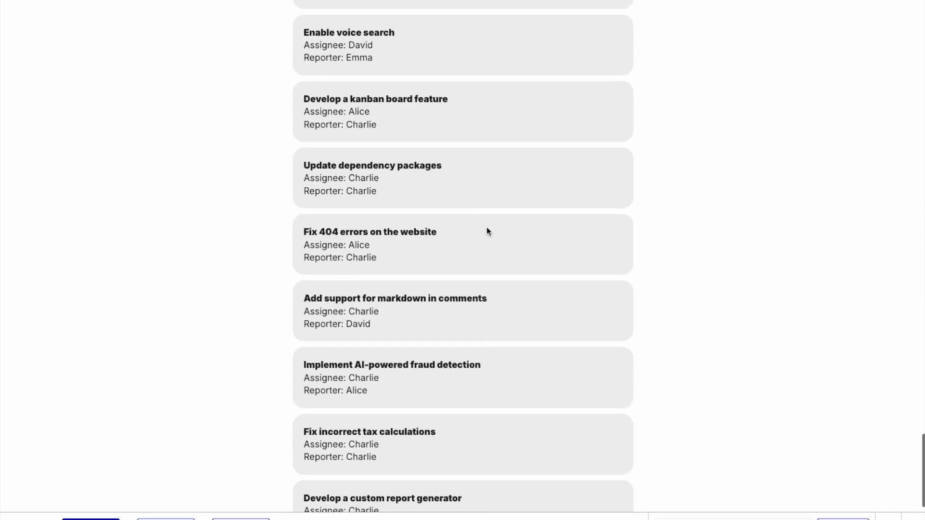
scroll(486, 229, "up", 20)
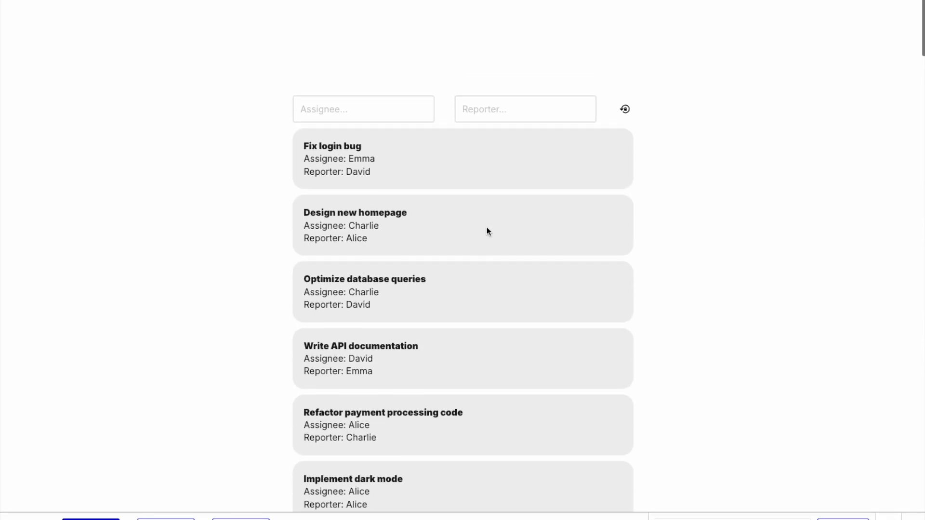
left_click(202, 0)
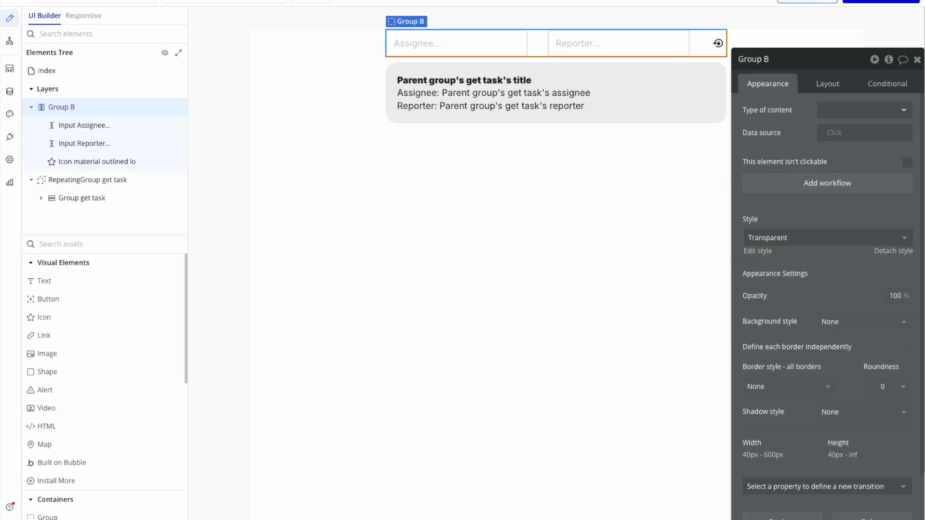
Add a text element between Group B and the repeating group and centre it horizontally.
left_click(48, 280)
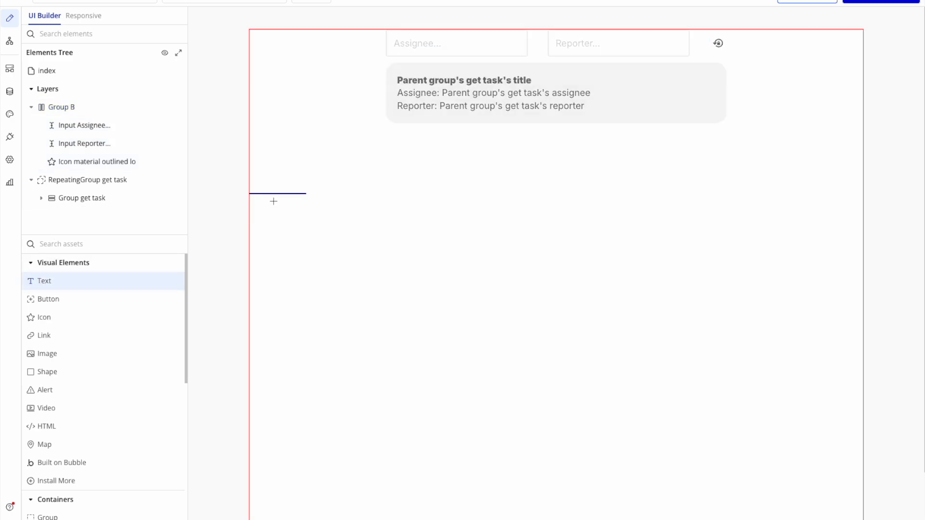
left_click(374, 66)
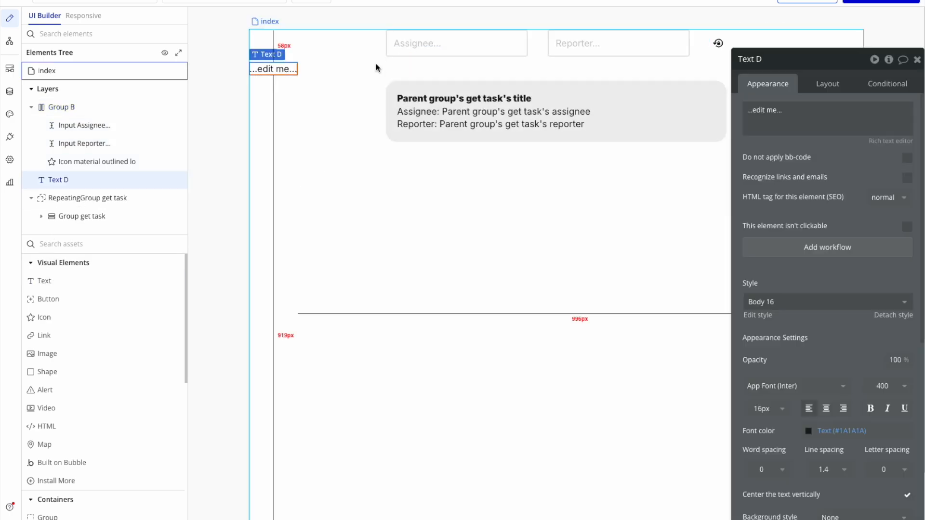
left_click(827, 83)
left_click(870, 172)
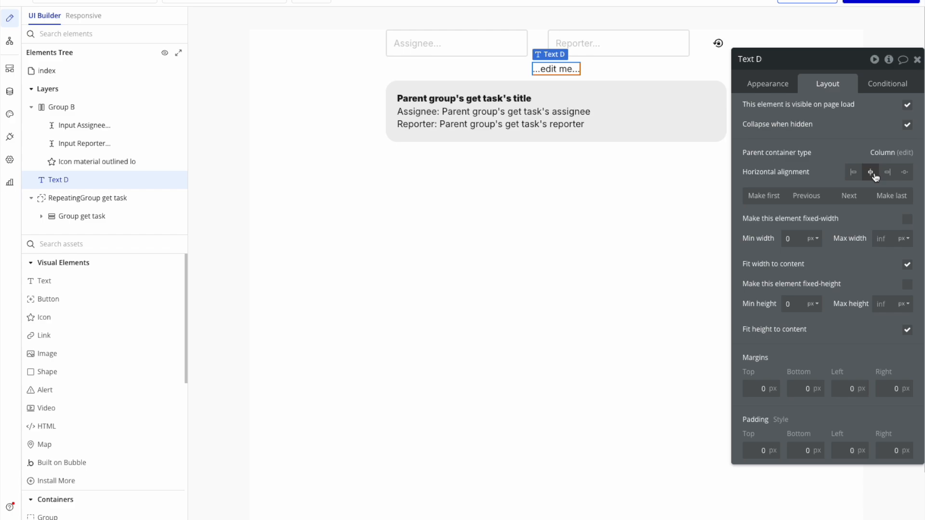
Set the new text's content to "Rows: " followed by the dynamic expression RepeatingGroup get task's List of get tasks:count.
left_click(769, 86)
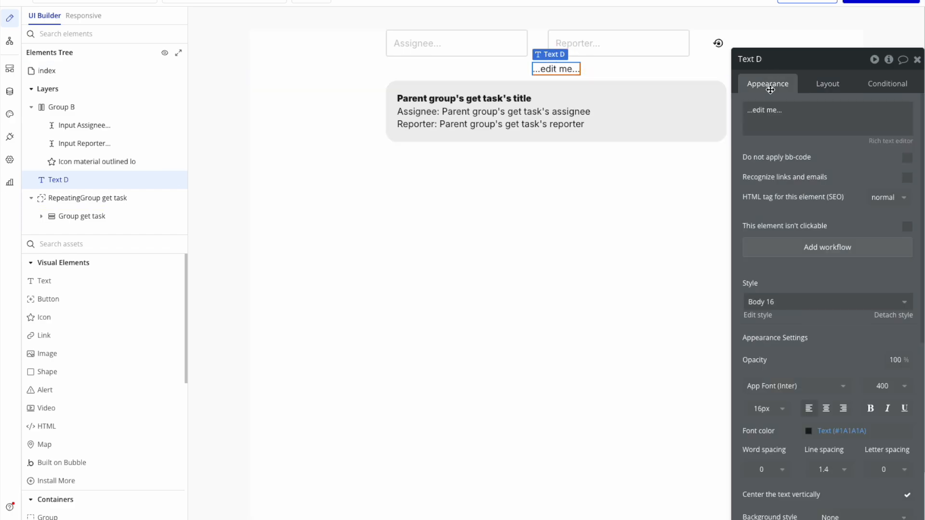
triple_click(769, 114)
type("Ro")
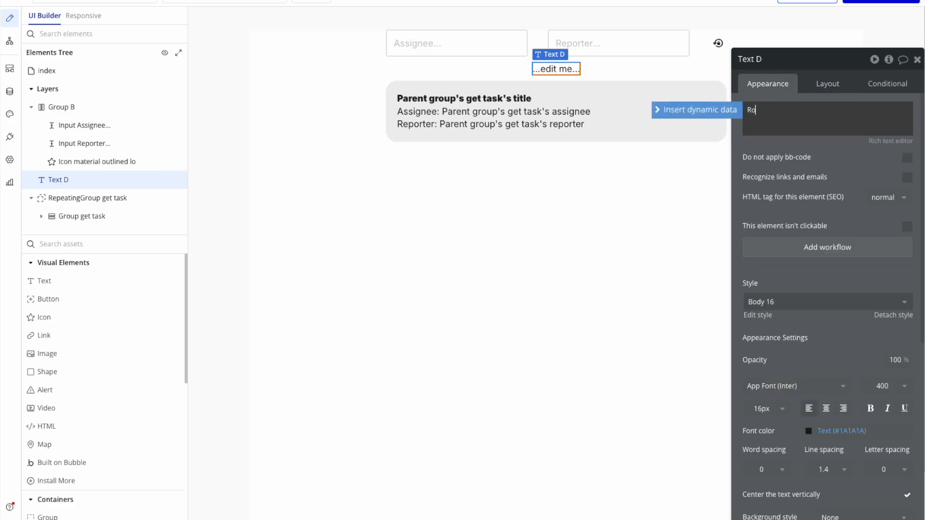
type("ws:")
left_click(713, 110)
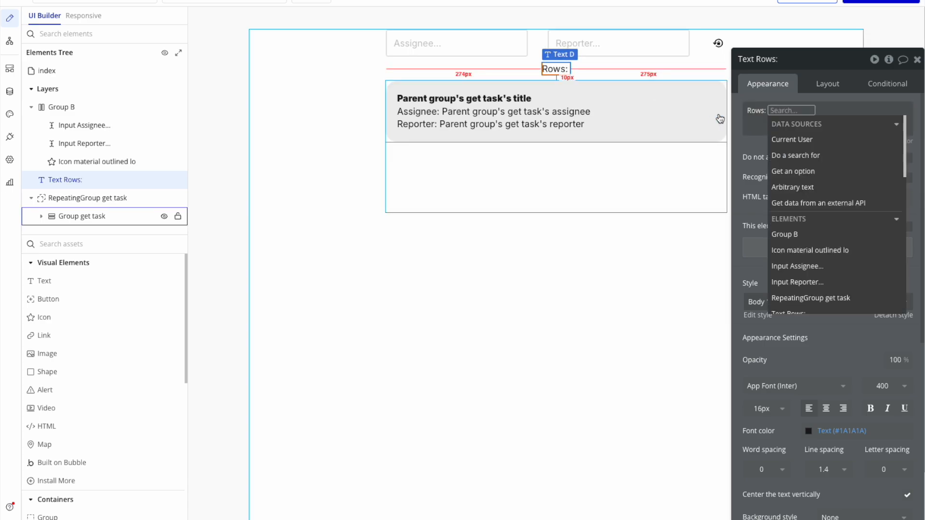
type("rep")
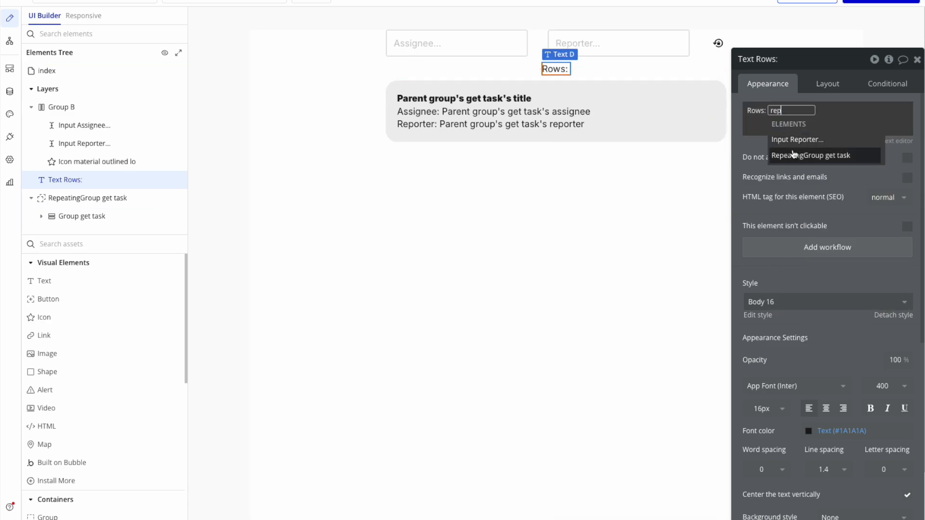
left_click(824, 154)
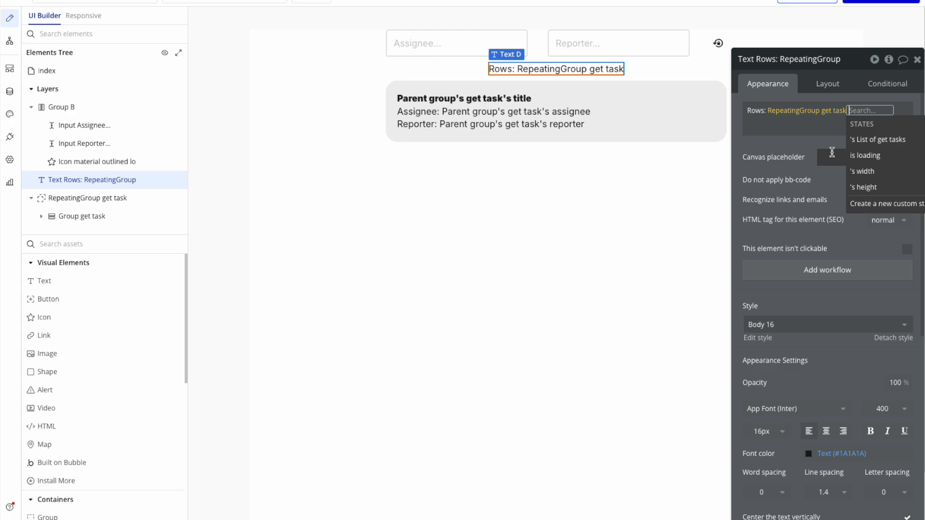
left_click(889, 140)
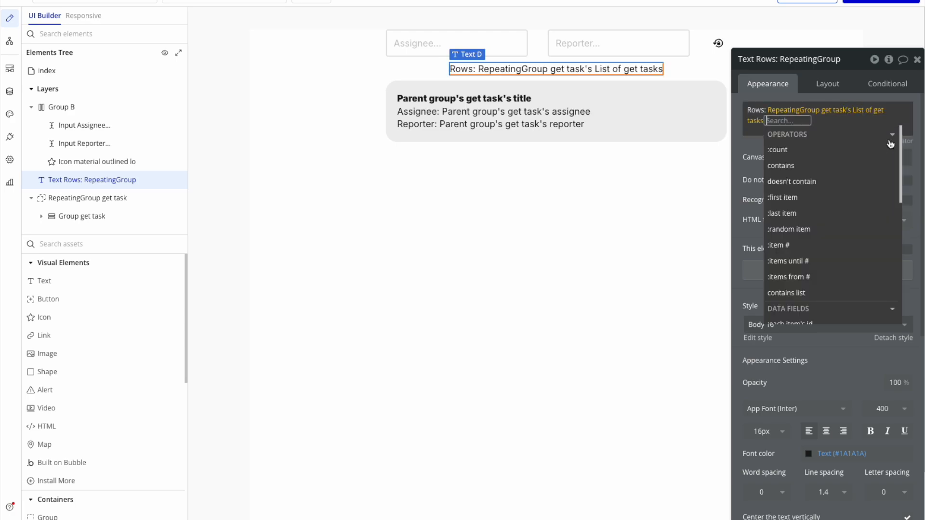
left_click(824, 149)
left_click(764, 148)
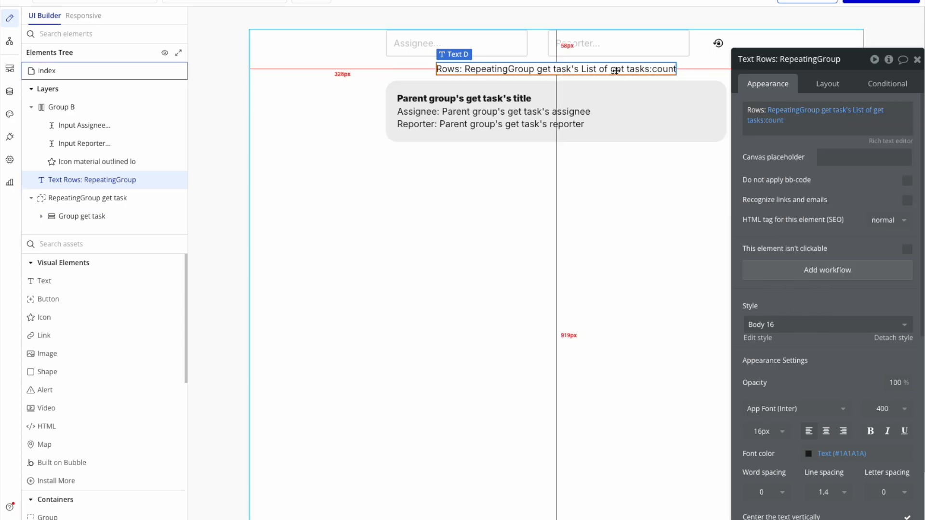
Set the font weight of the Rows text to 900 (Black).
left_click(828, 85)
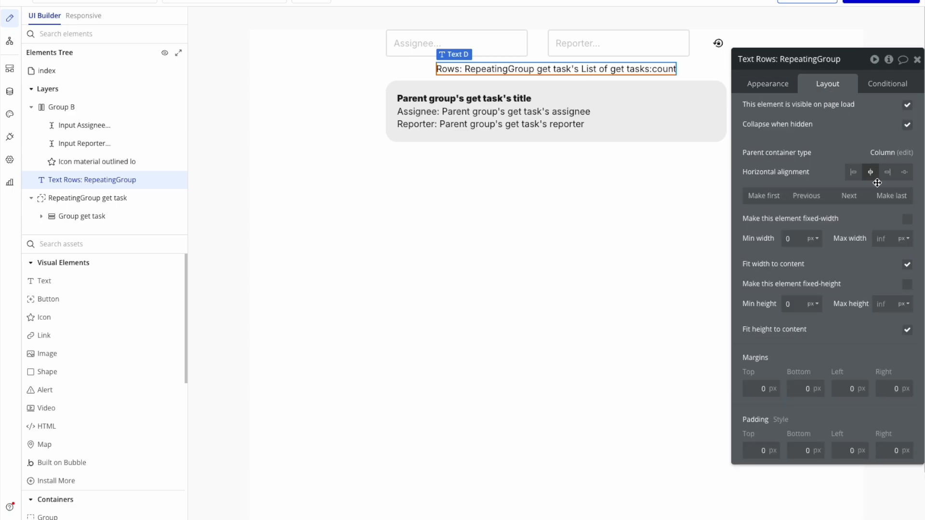
left_click(777, 83)
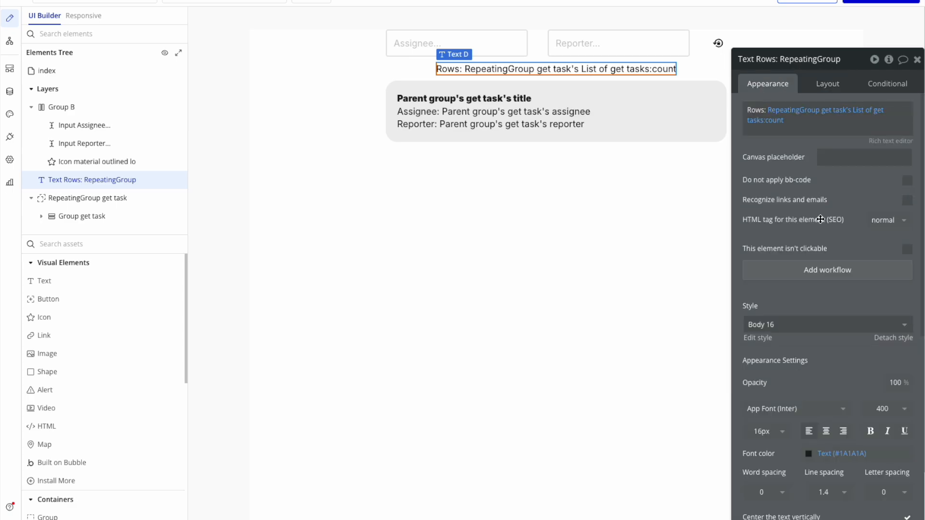
left_click(891, 408)
scroll(897, 482, "down", 3)
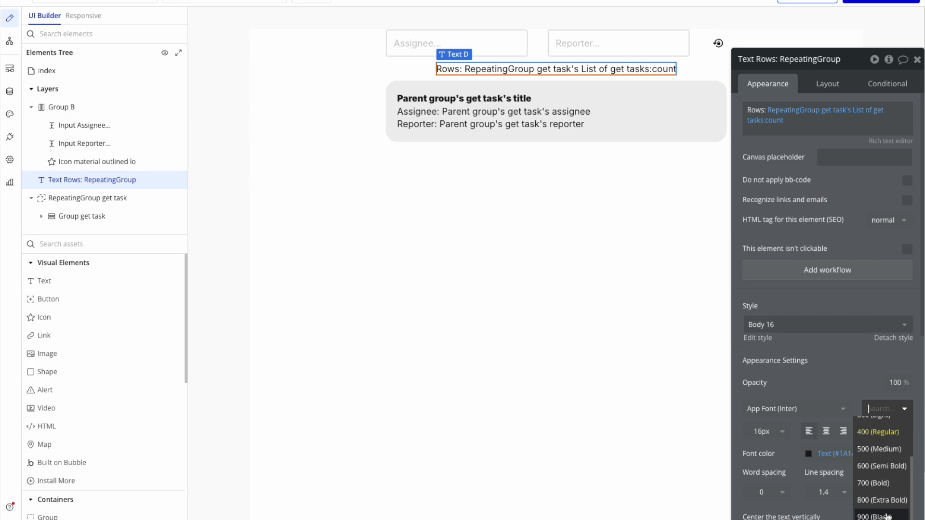
left_click(886, 511)
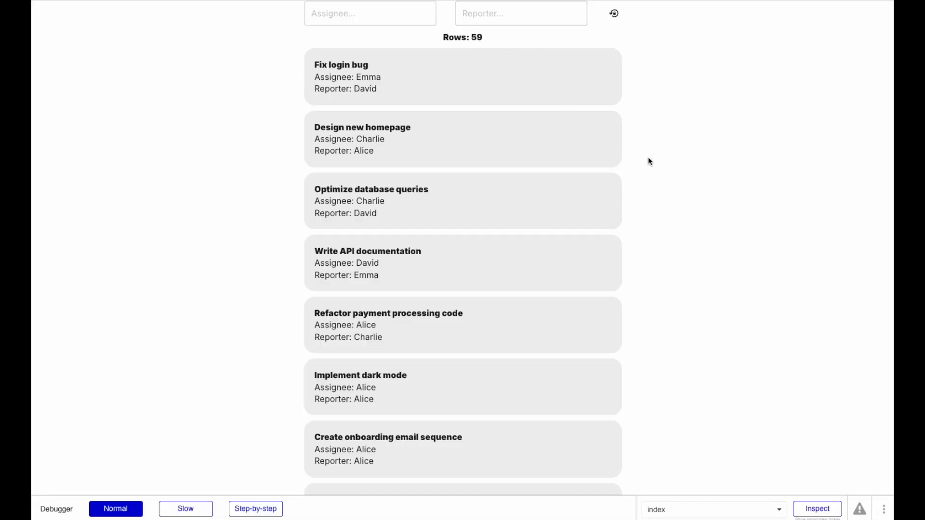
Test the filters in the preview with an assignee's name and a different reporter's name, and reset both inputs.
left_click(367, 13)
type("Alice")
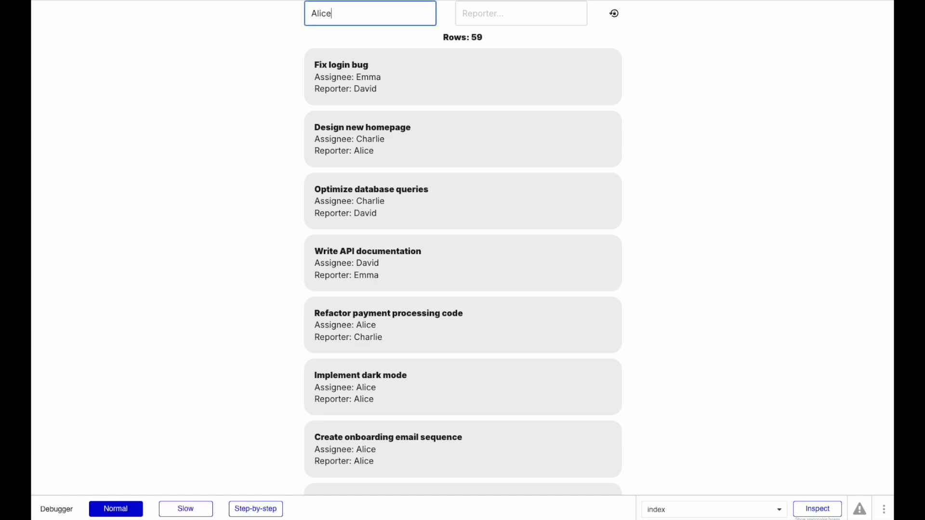
left_click(495, 16)
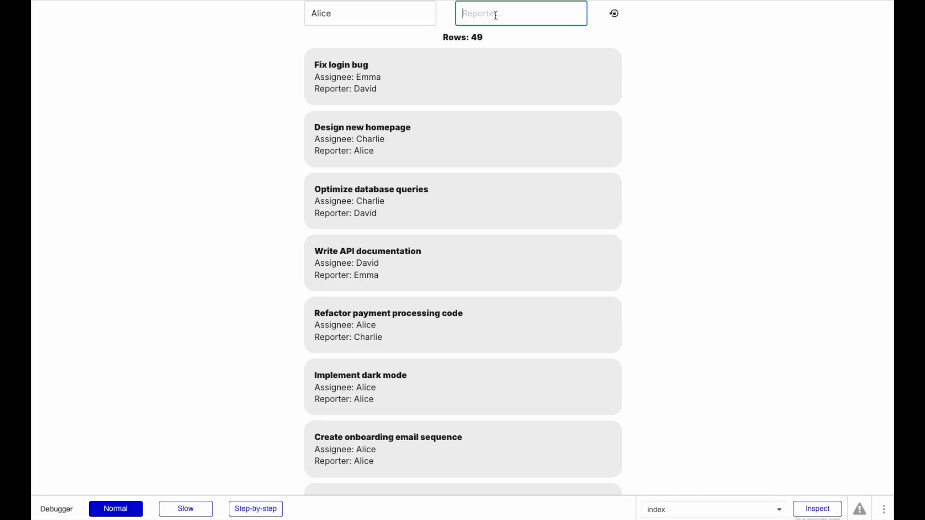
type("Emma")
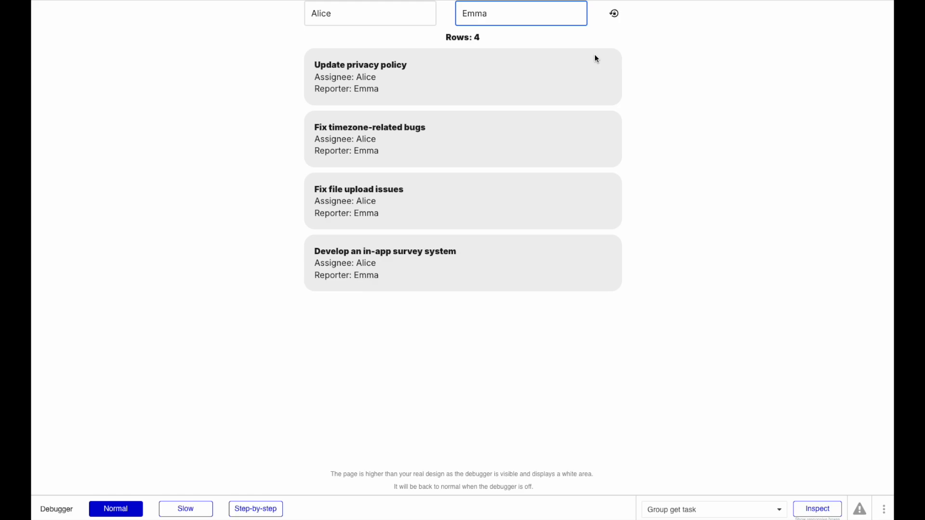
left_click(614, 13)
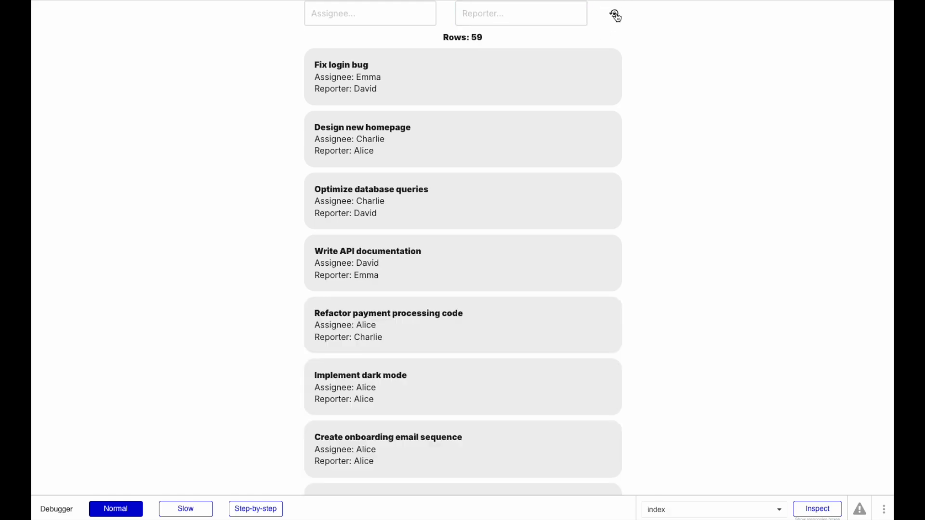
Filter the previewed tasks by the same person's name as both assignee and reporter, and reset the inputs.
left_click(342, 9)
type("Emma")
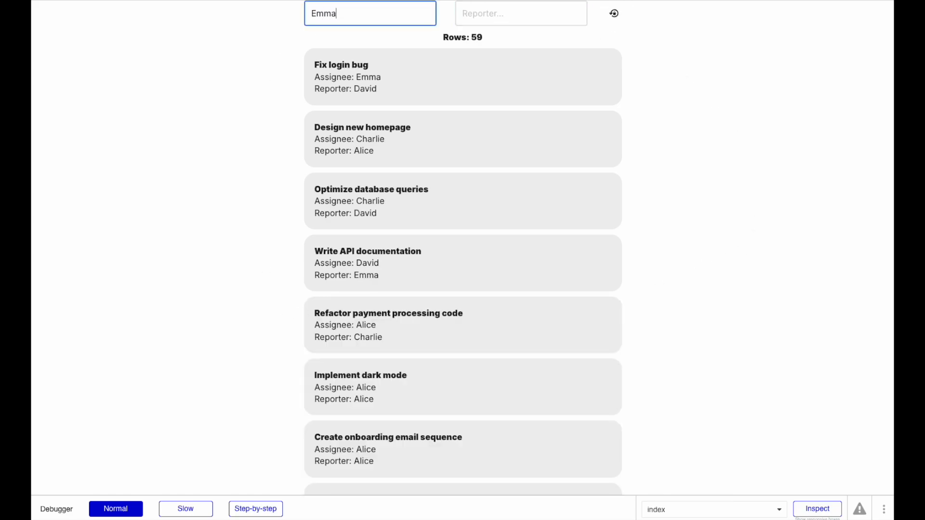
left_click(517, 13)
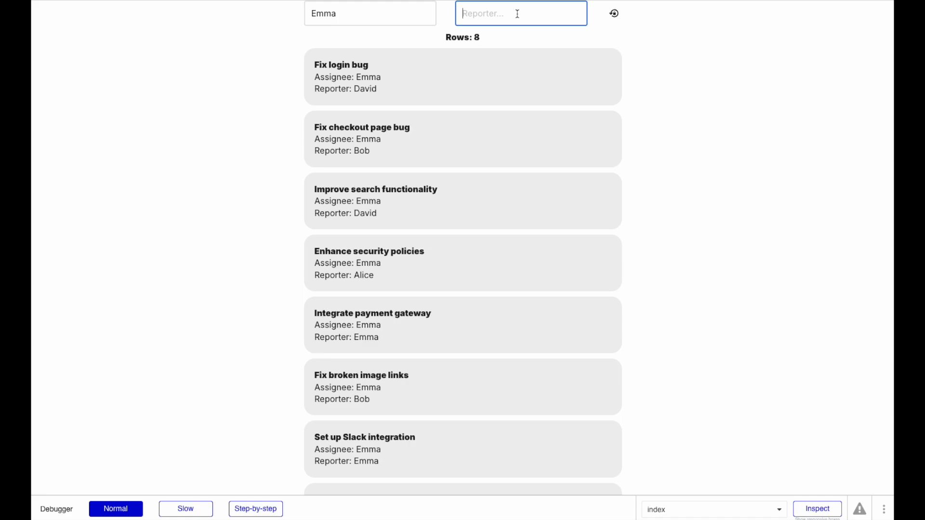
type("Emma")
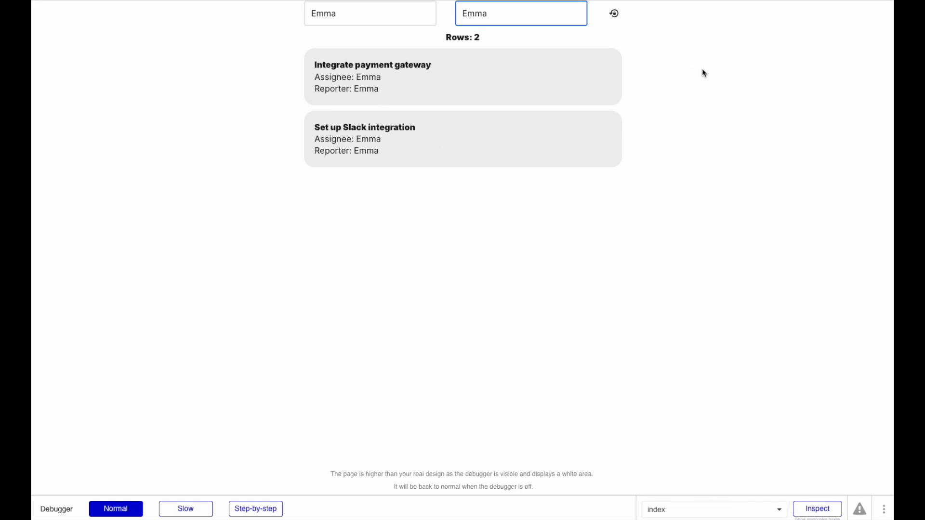
left_click(620, 18)
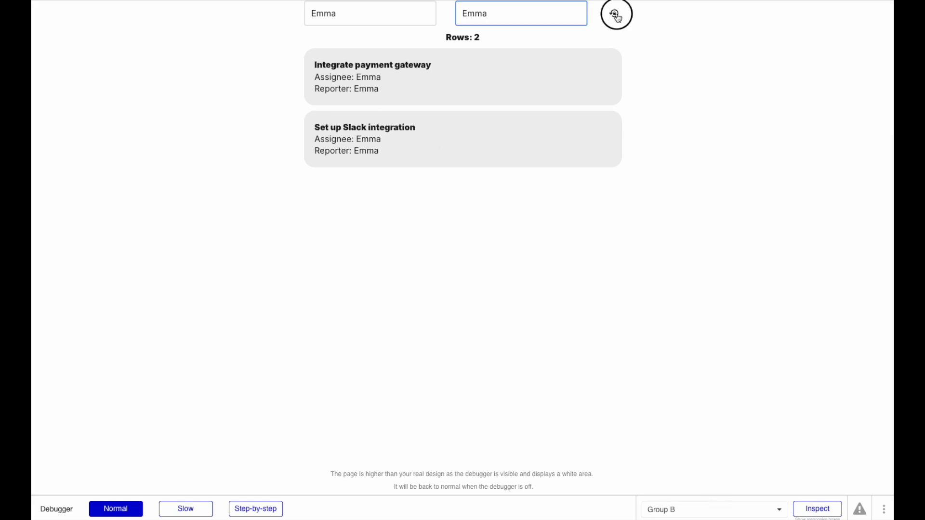